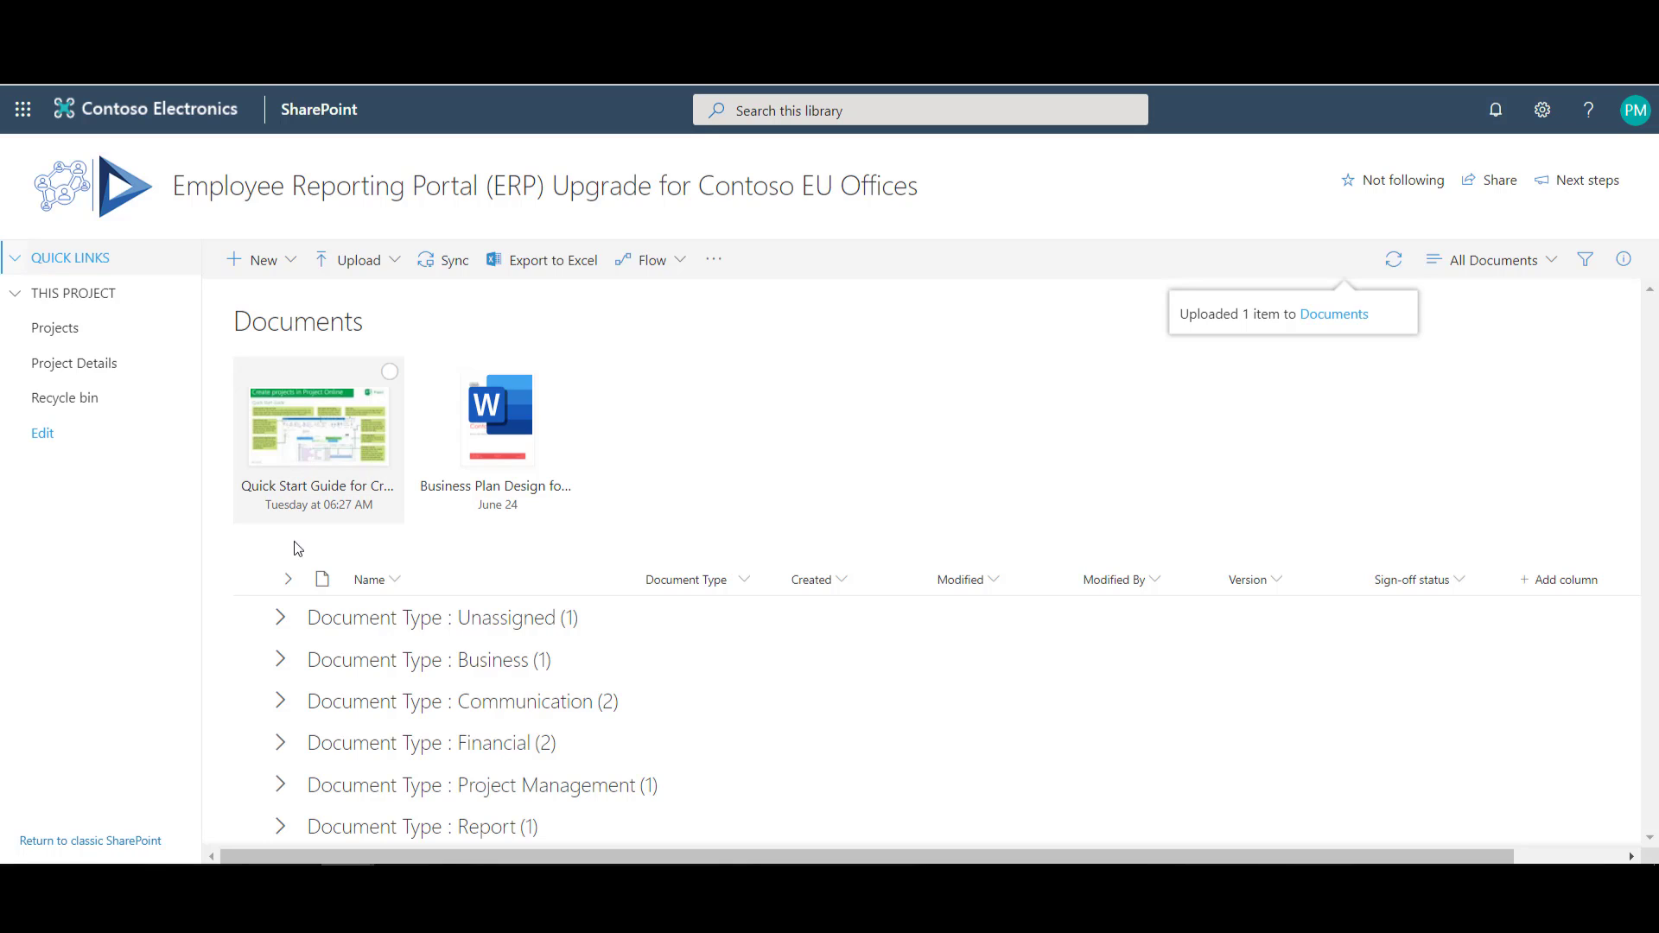
# - Set the Document Type of the unassigned Project Business Case.docx to Project Management in its file properties
pyautogui.click(287, 629)
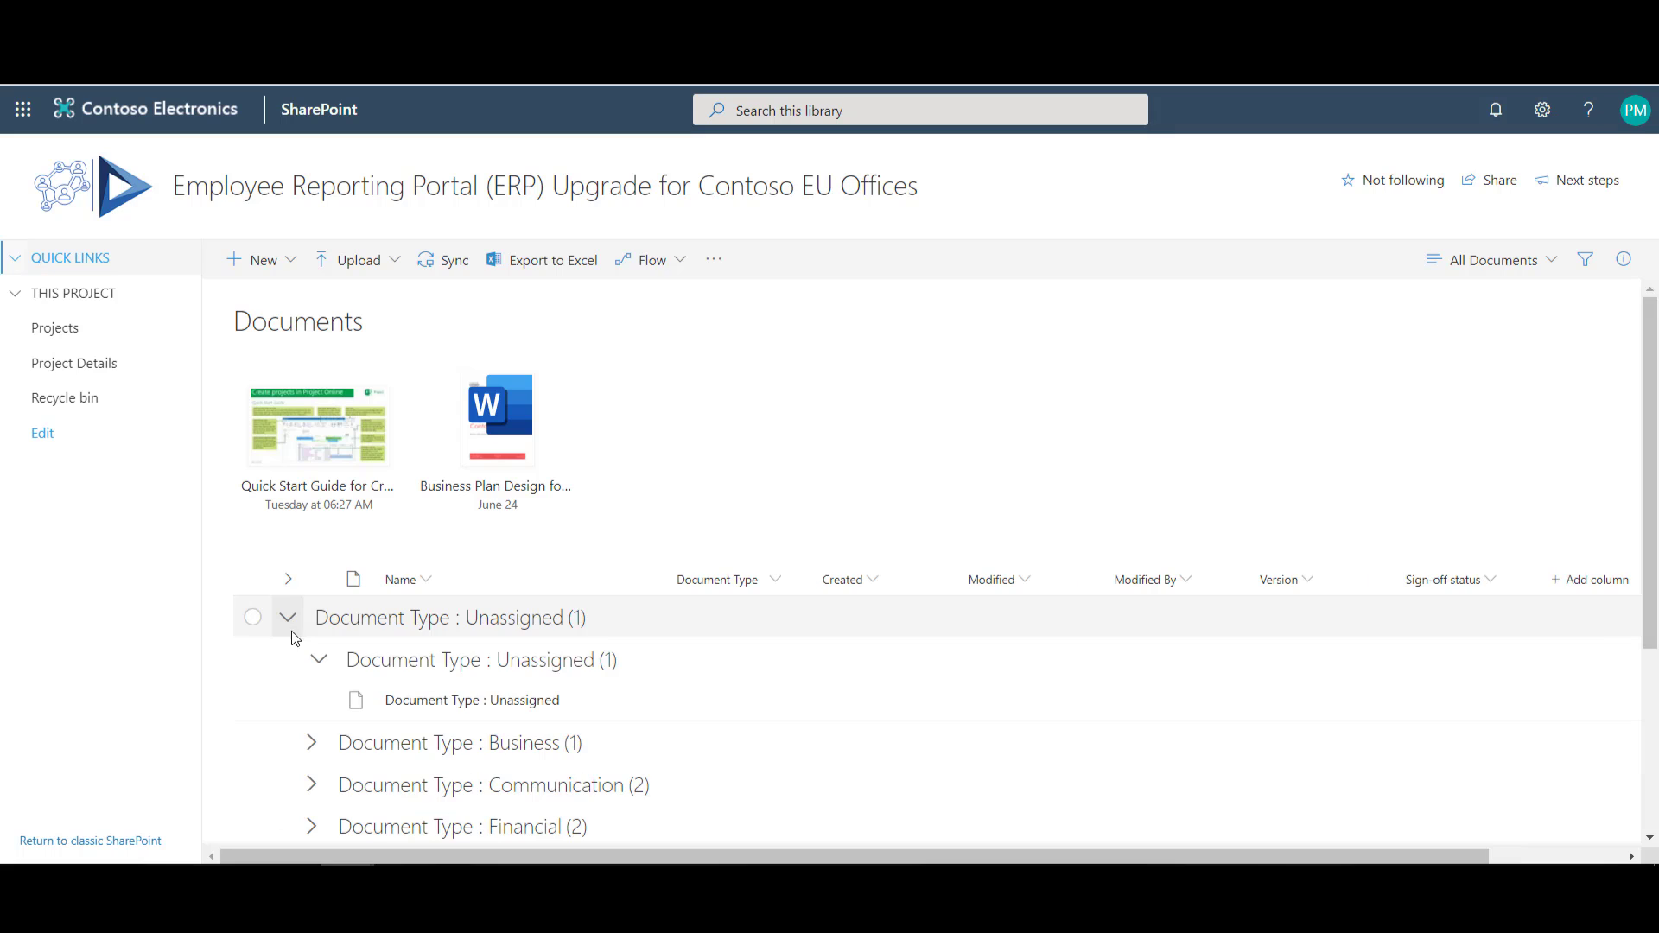
pyautogui.click(420, 700)
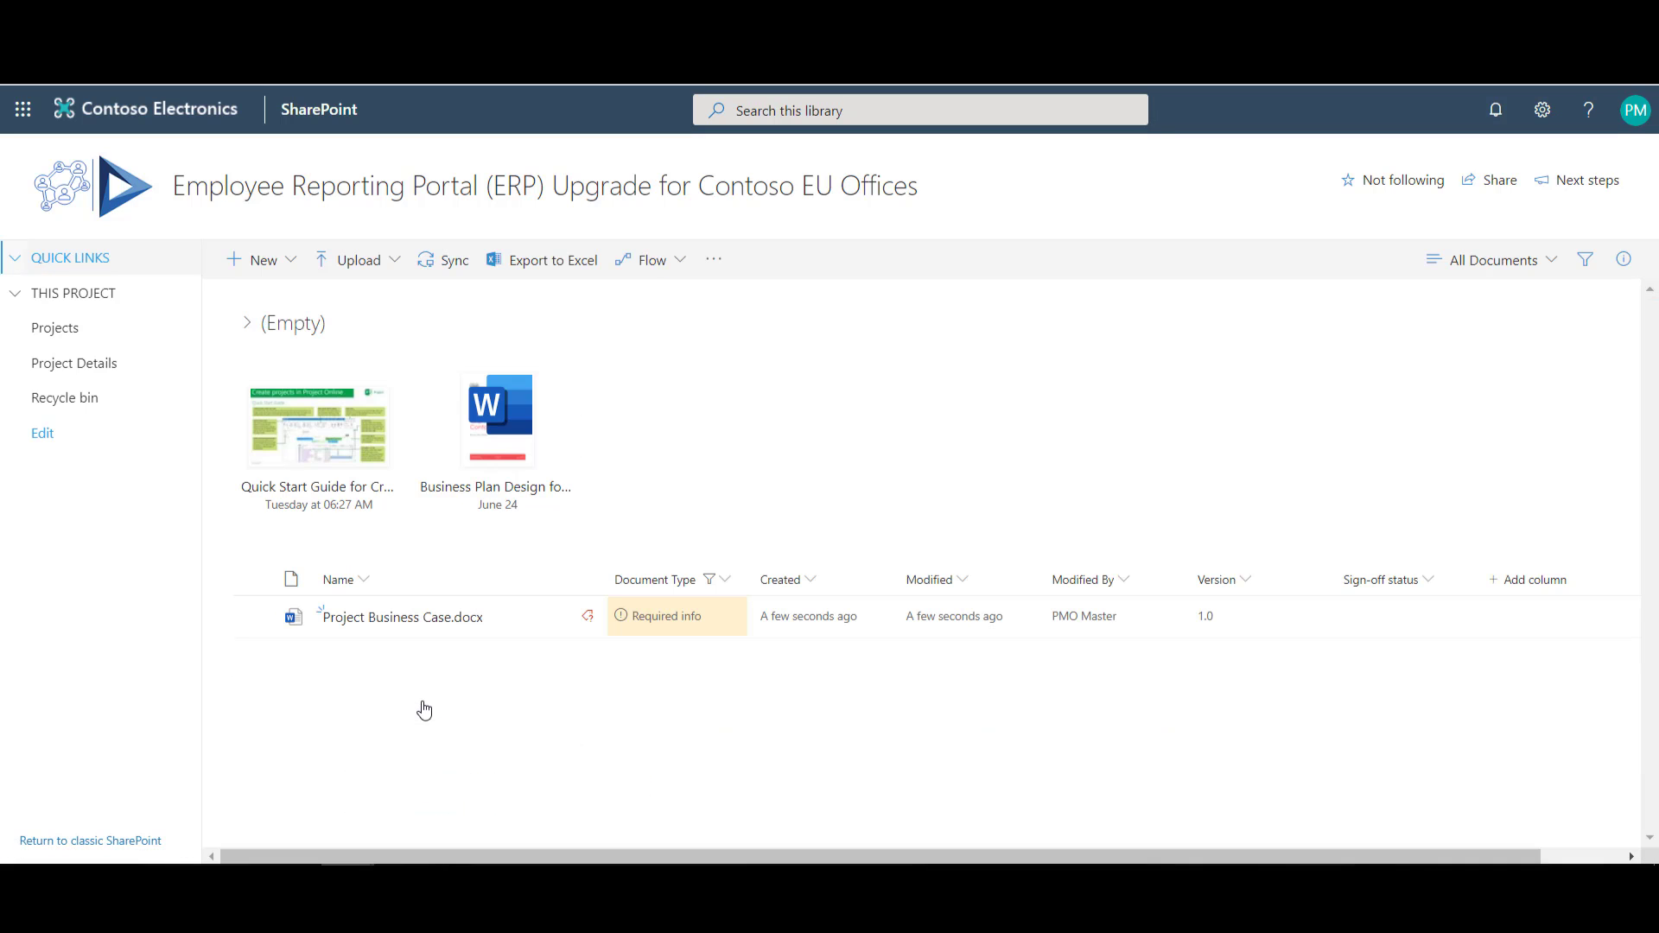
pyautogui.click(256, 618)
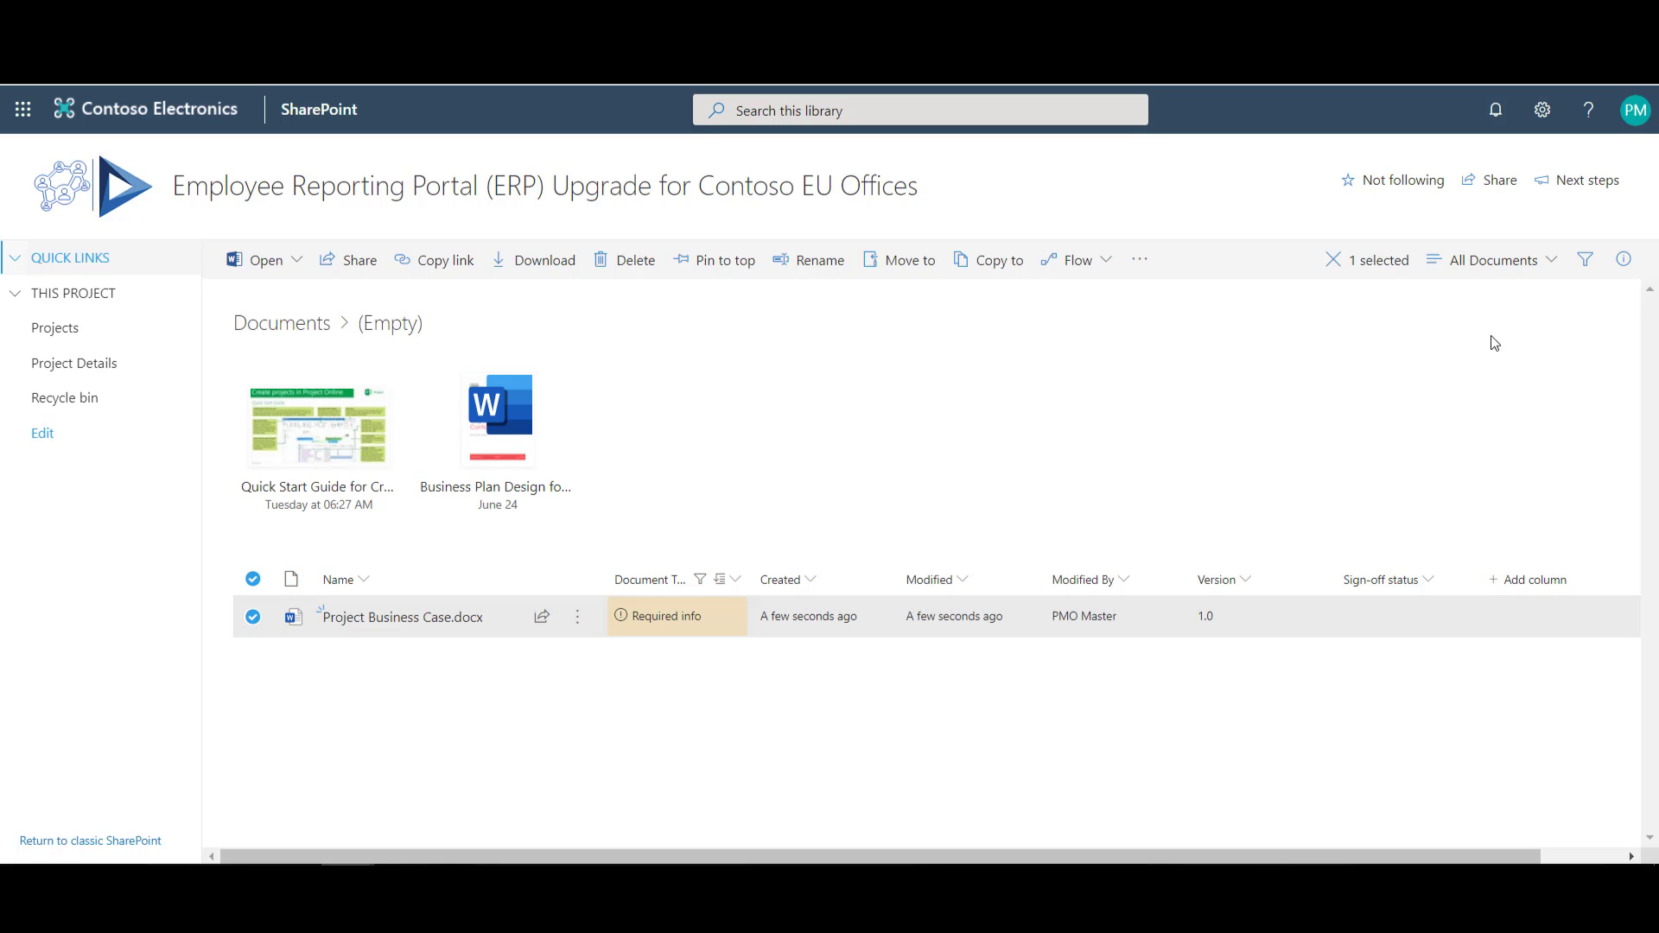
pyautogui.click(1624, 261)
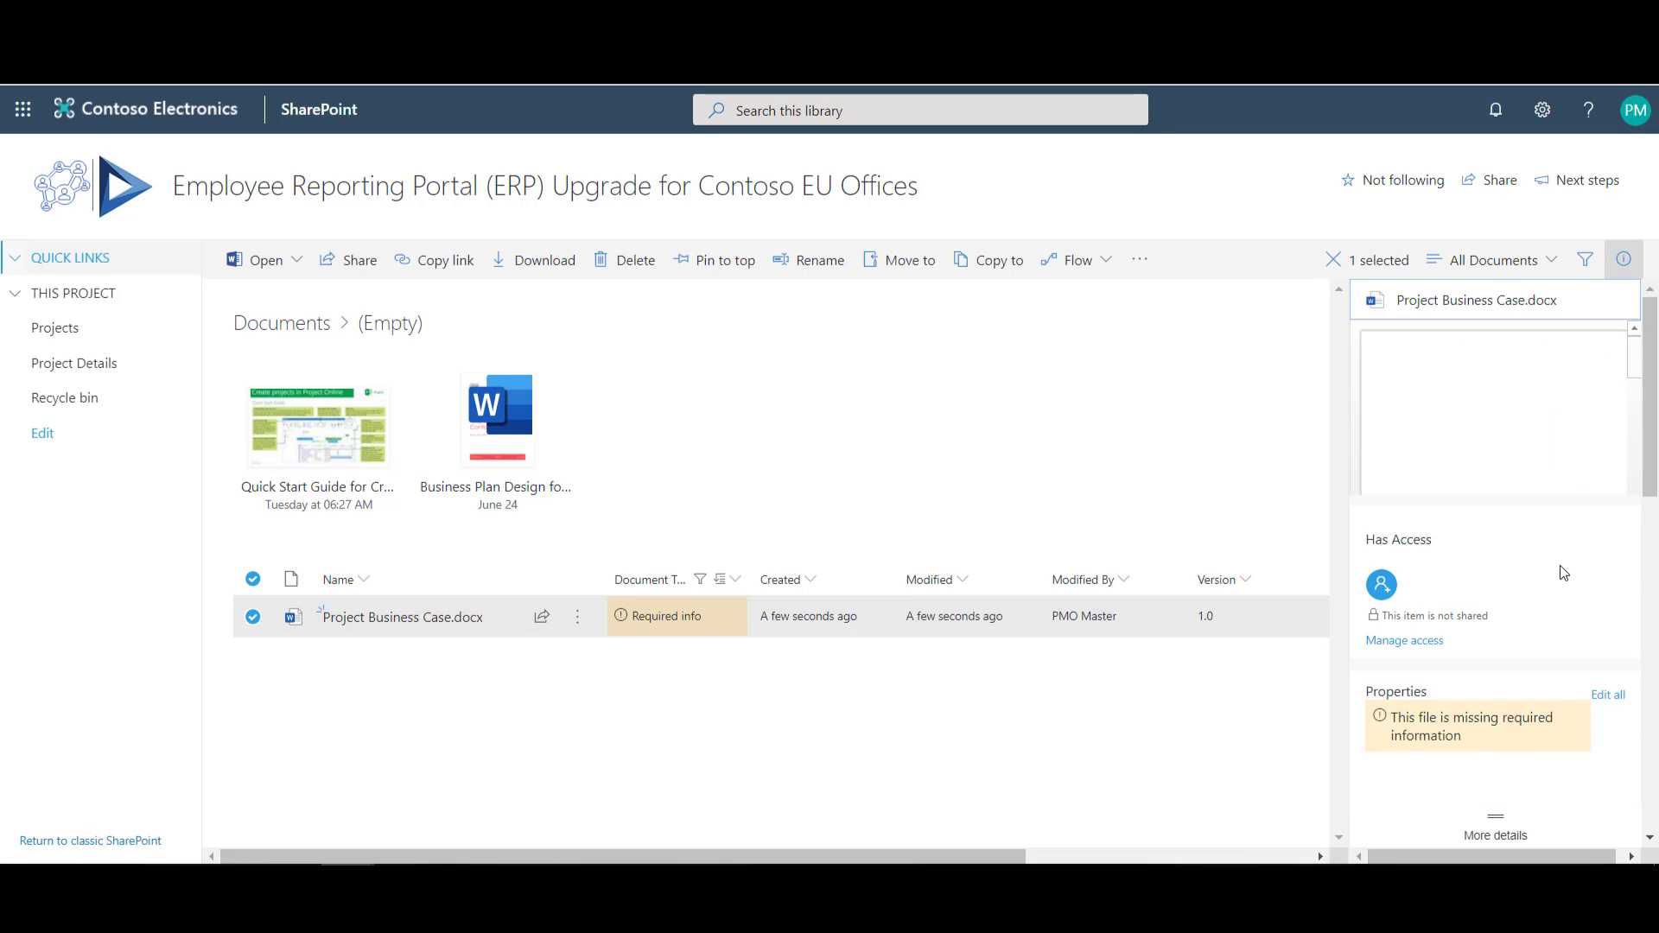
pyautogui.scroll(-5, 1564, 573)
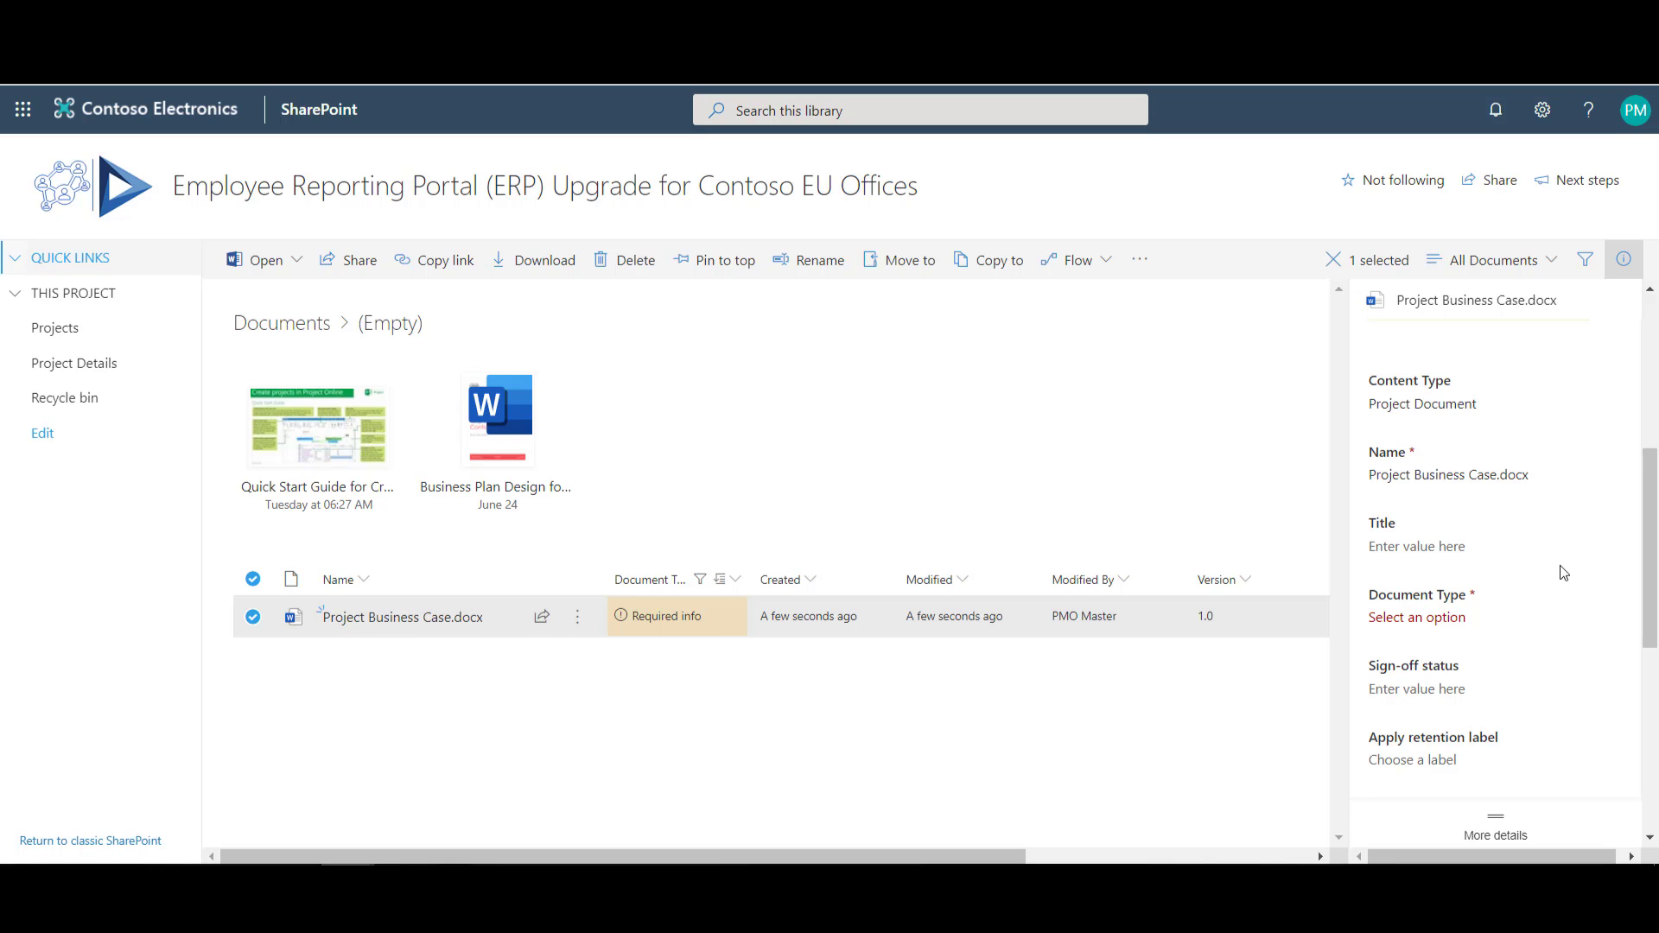
pyautogui.scroll(-1, 1519, 613)
pyautogui.click(1411, 590)
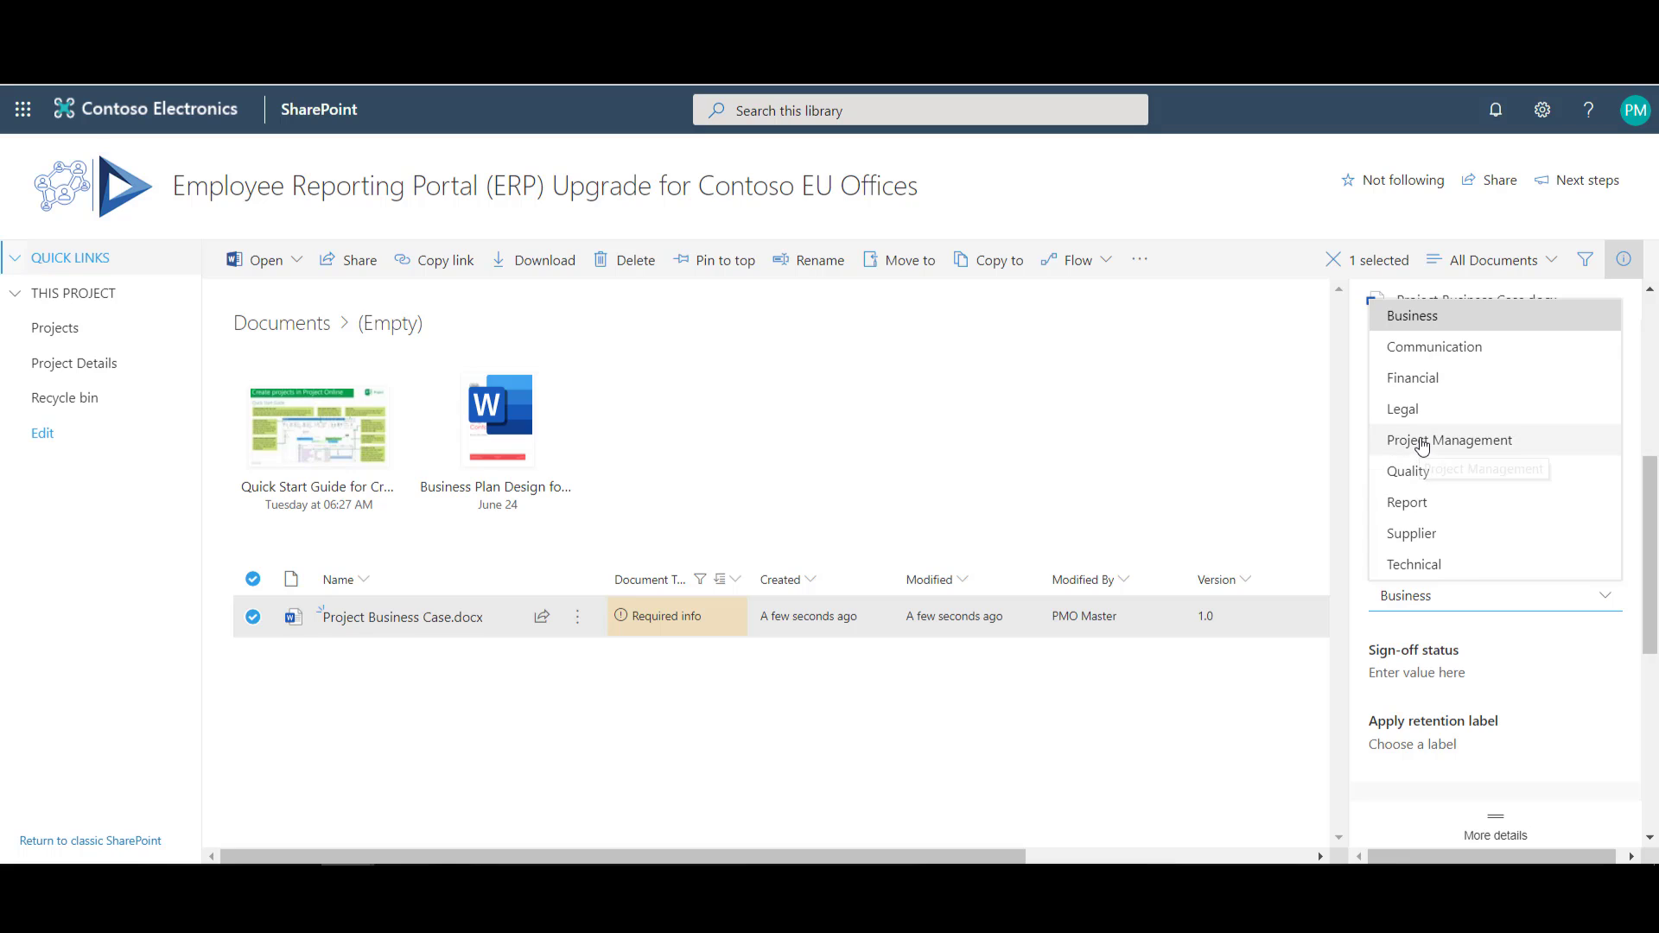
pyautogui.click(1421, 441)
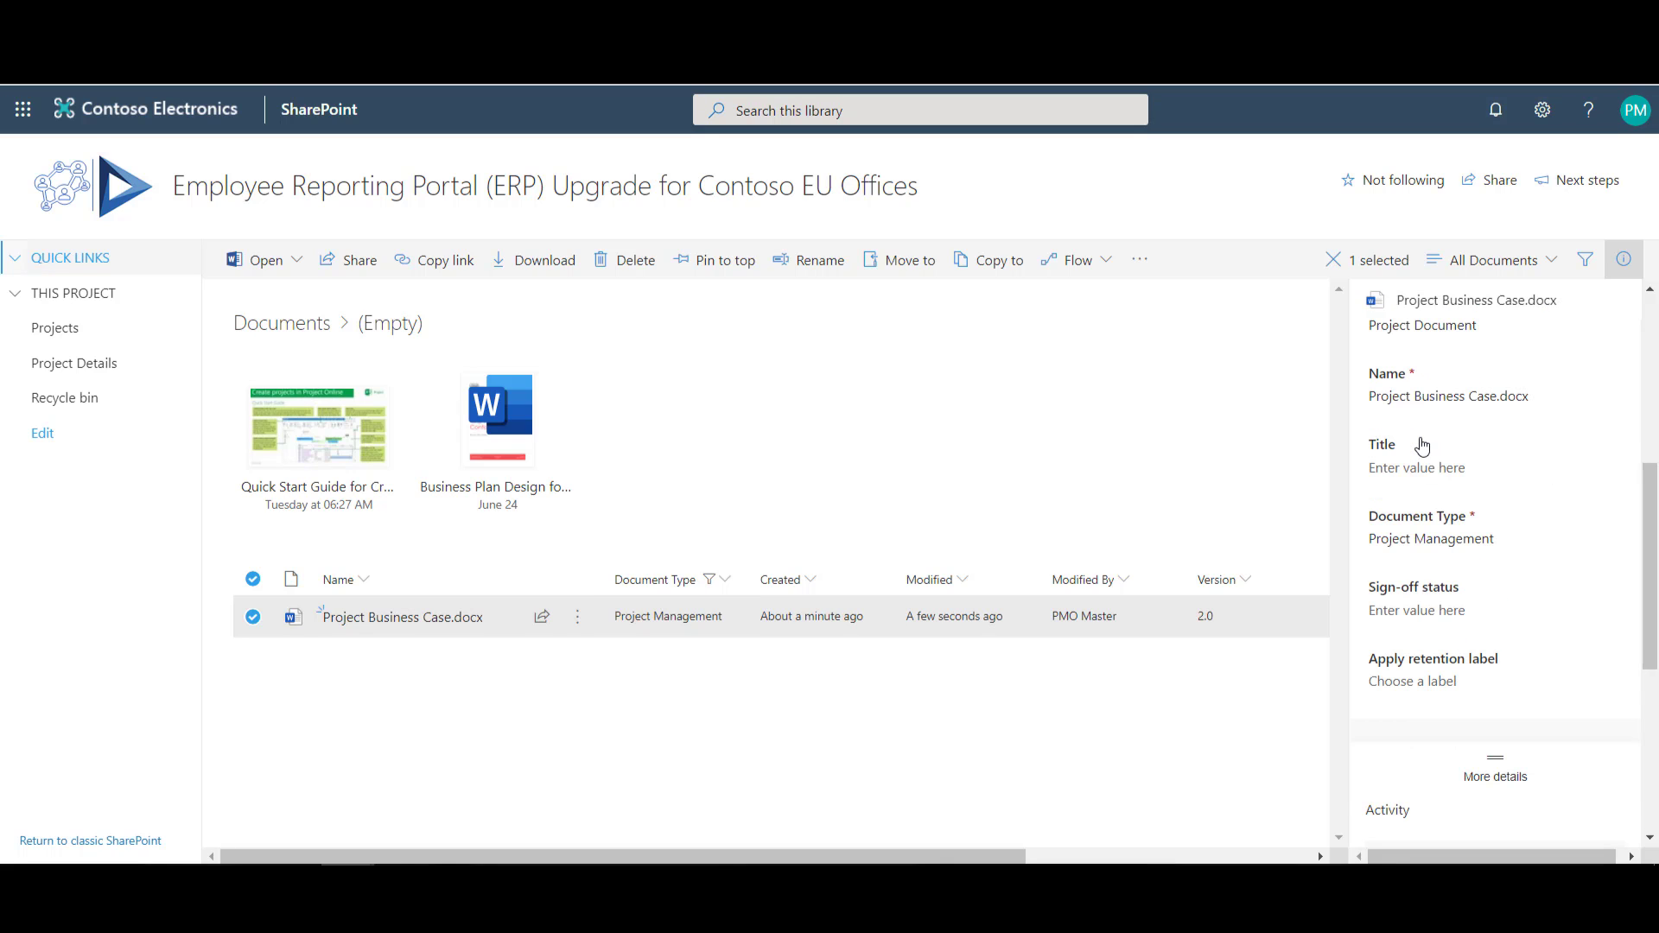
# - Return to the full Documents library, open the Project Management group and check out Project Business Case.docx
pyautogui.click(275, 330)
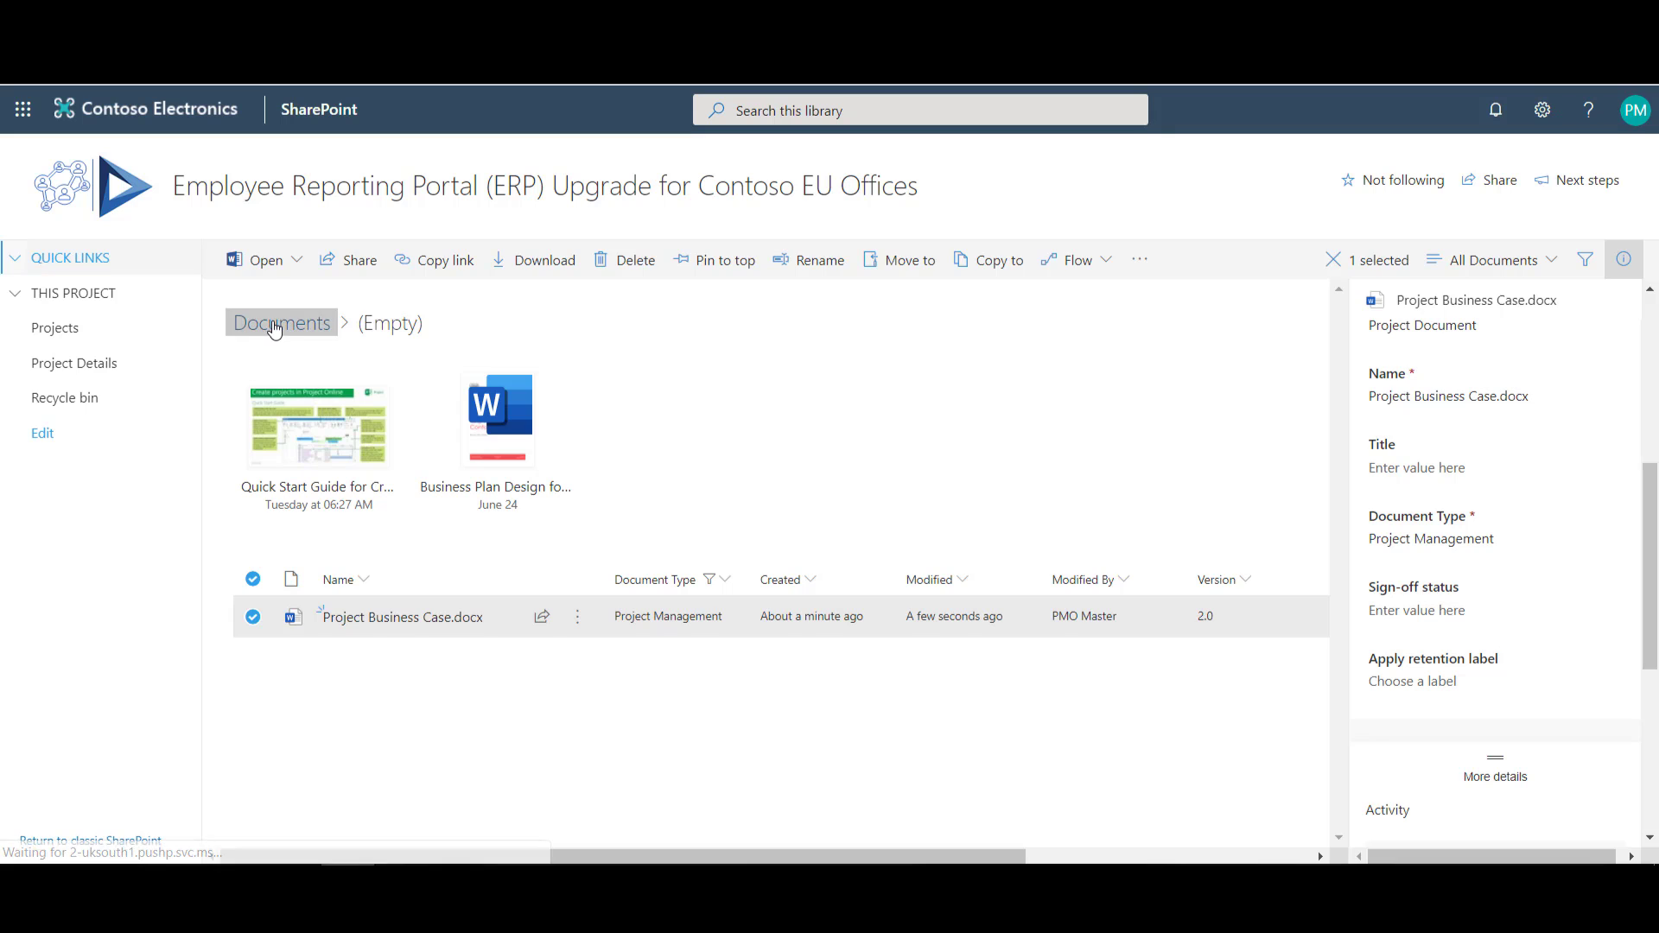
pyautogui.click(129, 110)
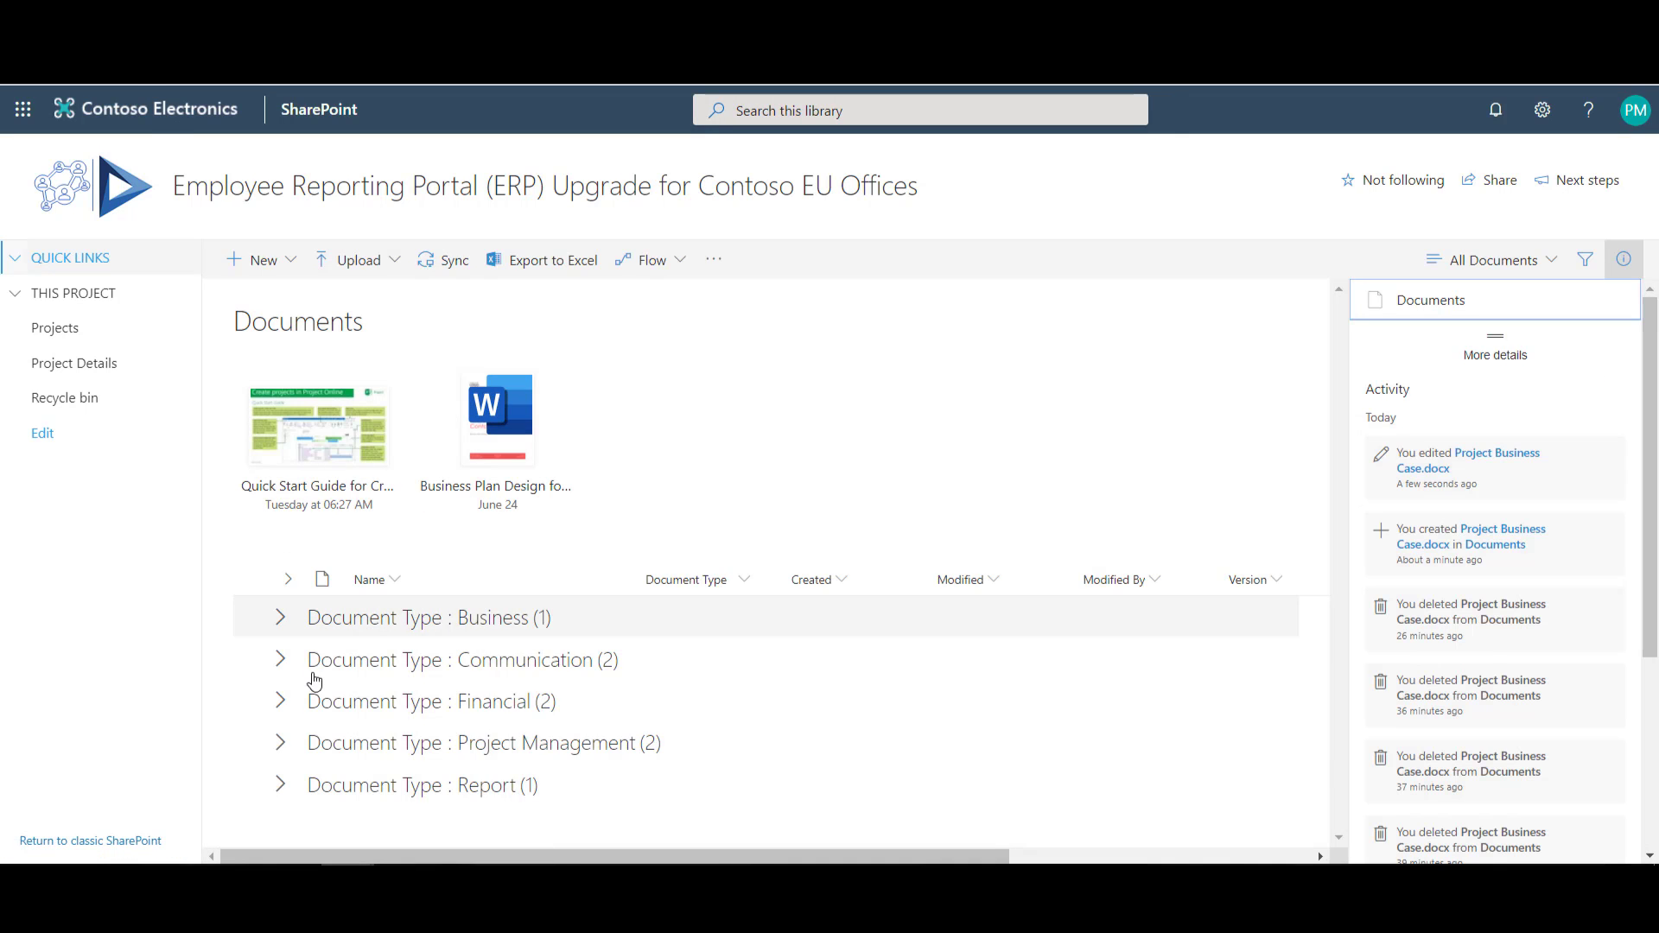
pyautogui.click(334, 760)
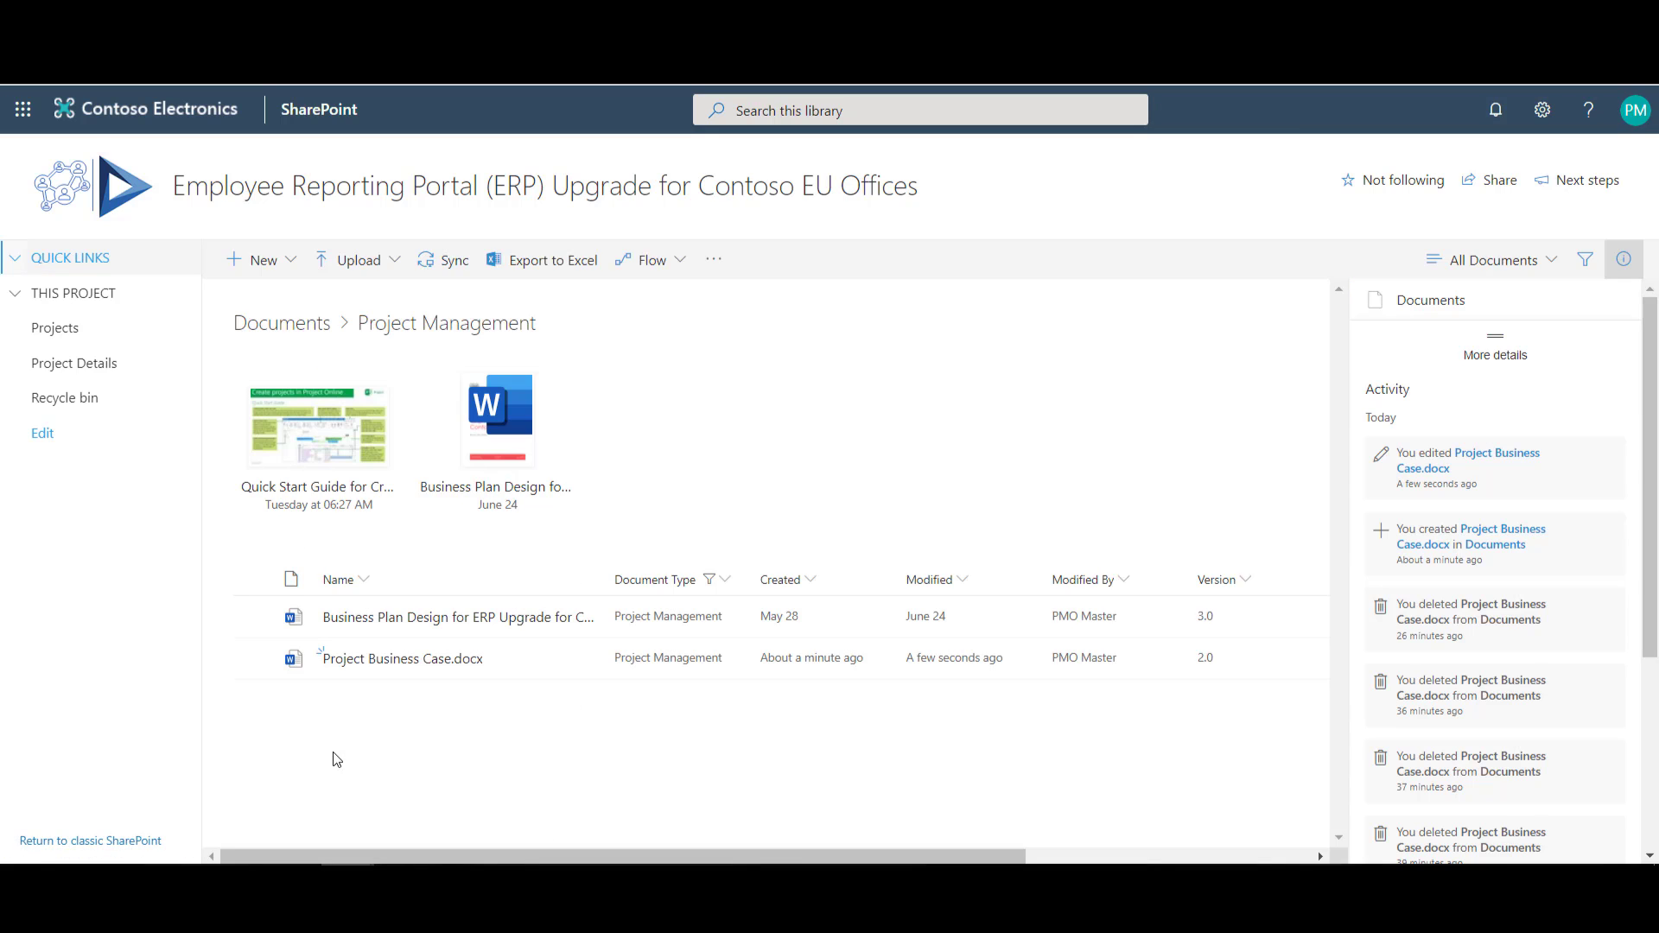
pyautogui.click(254, 659)
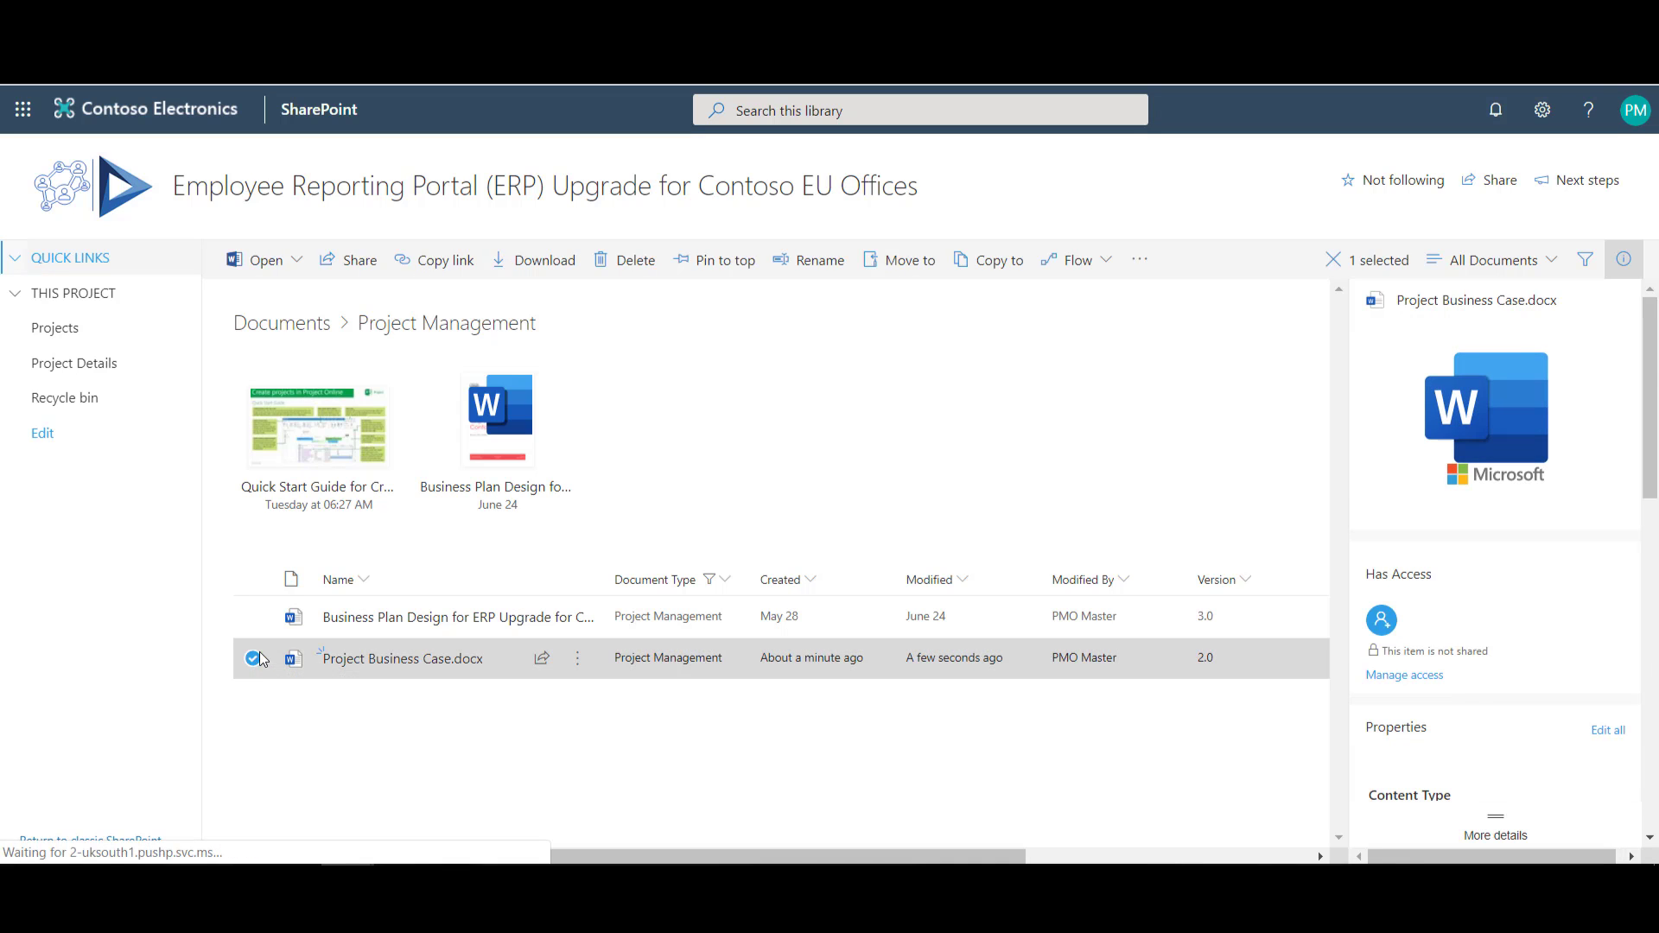
pyautogui.click(1142, 263)
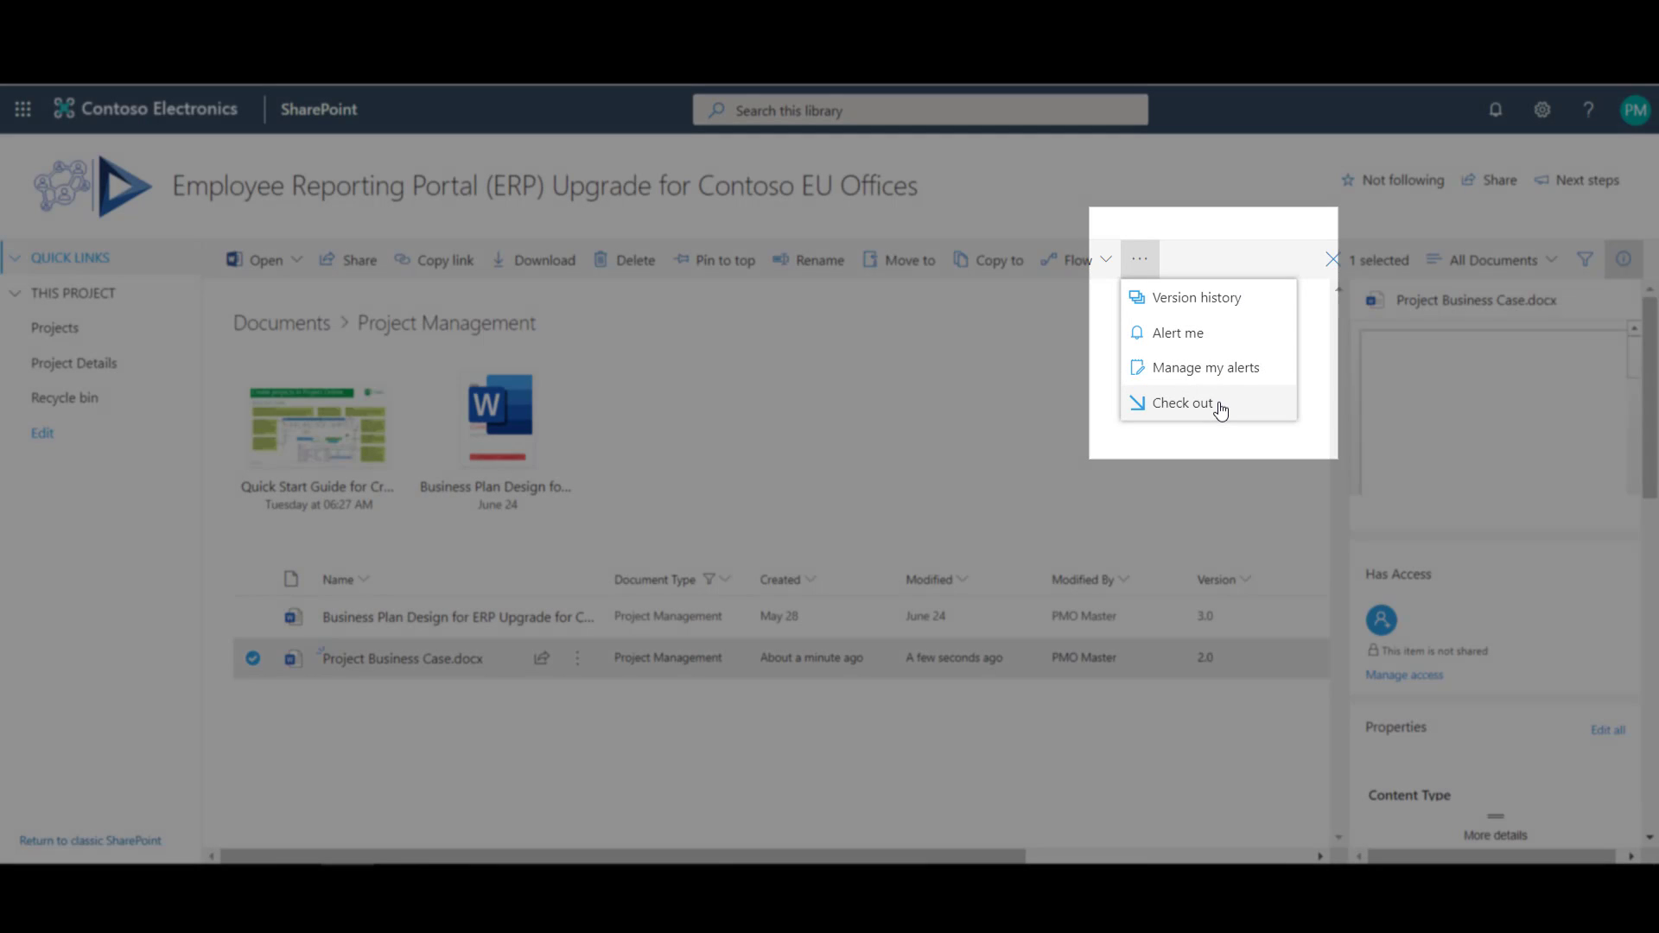
pyautogui.click(1221, 409)
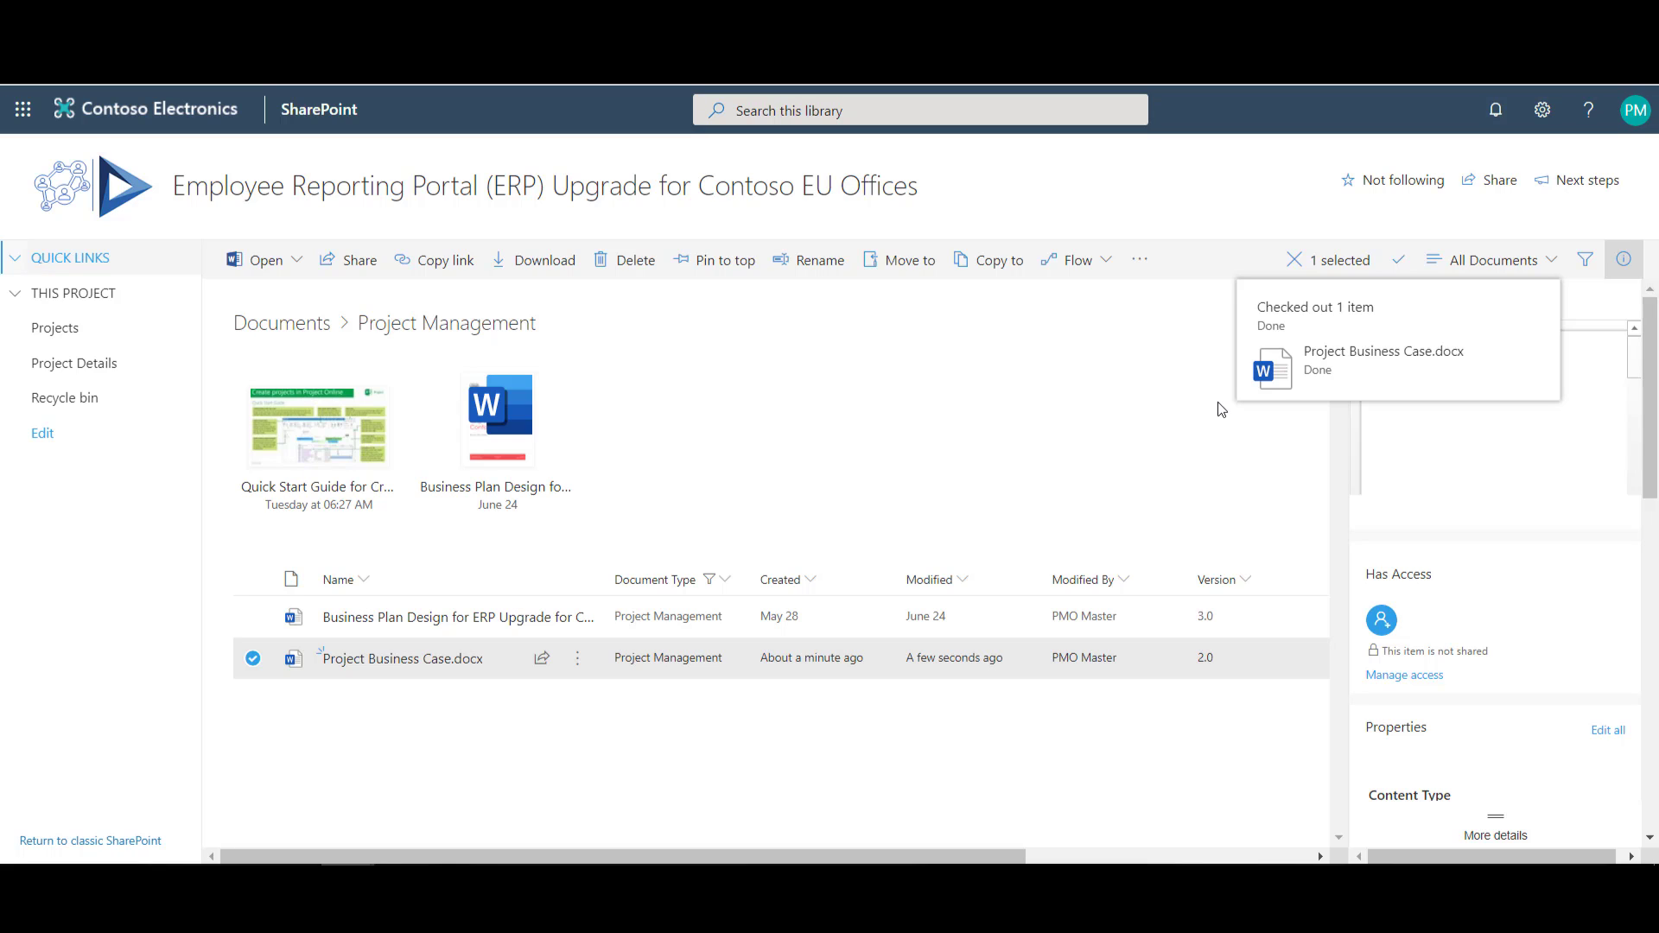
# - Open Project Business Case.docx in the browser and apply a text highlight colour to the title "Programme Business Case"
pyautogui.click(577, 658)
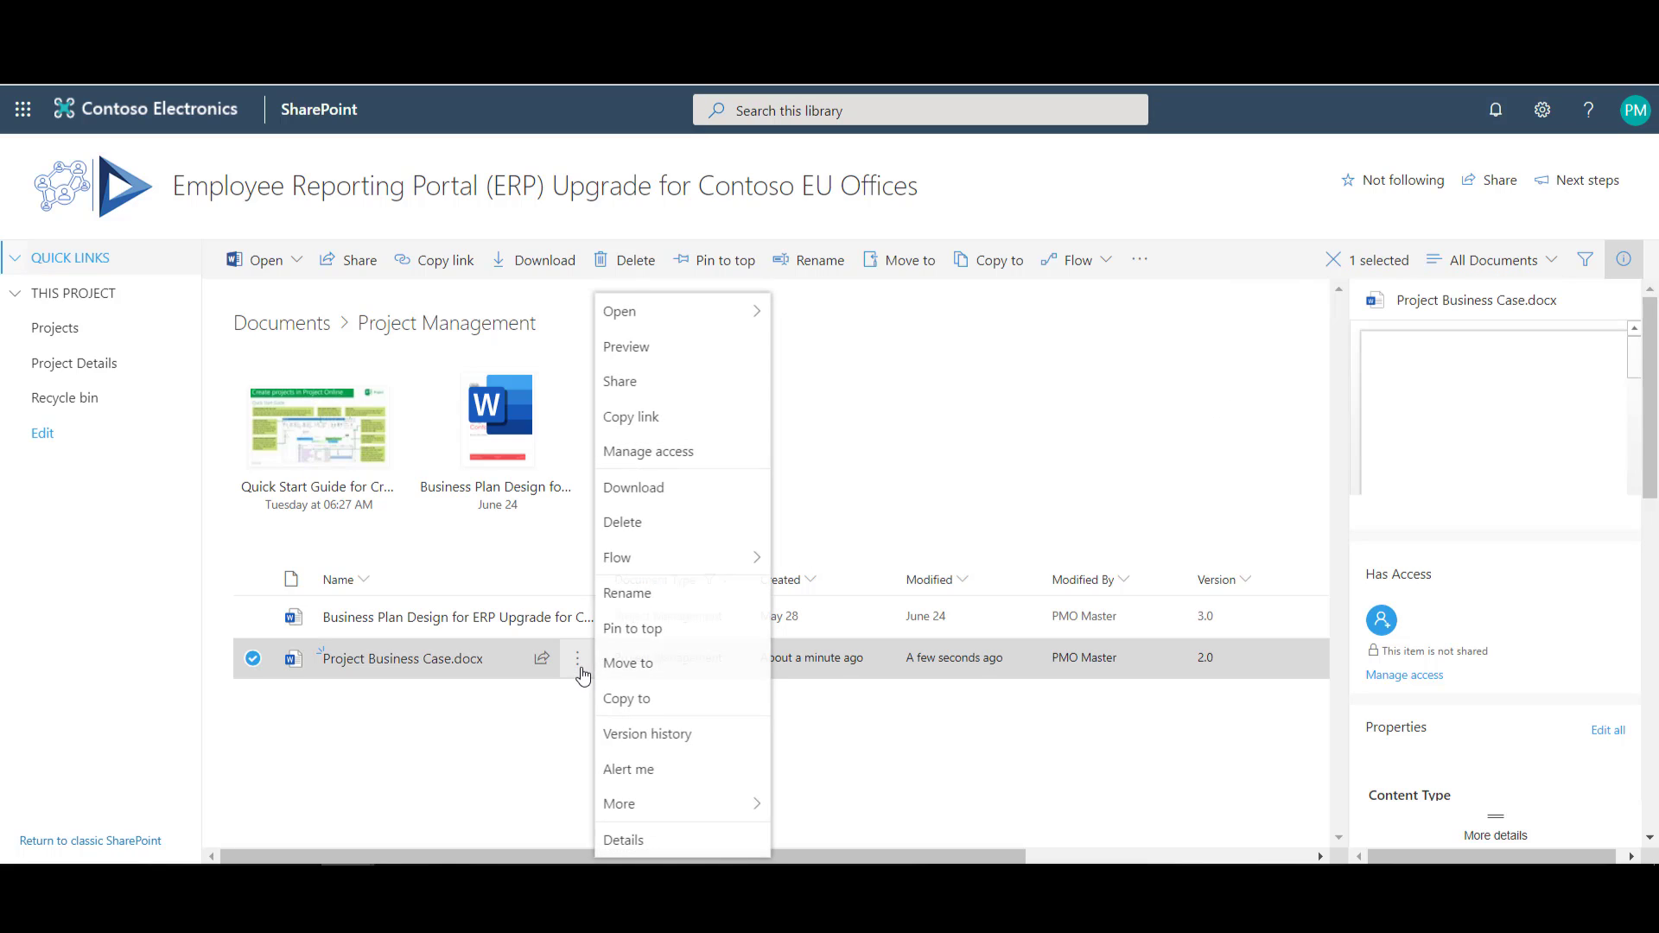
pyautogui.moveTo(739, 327)
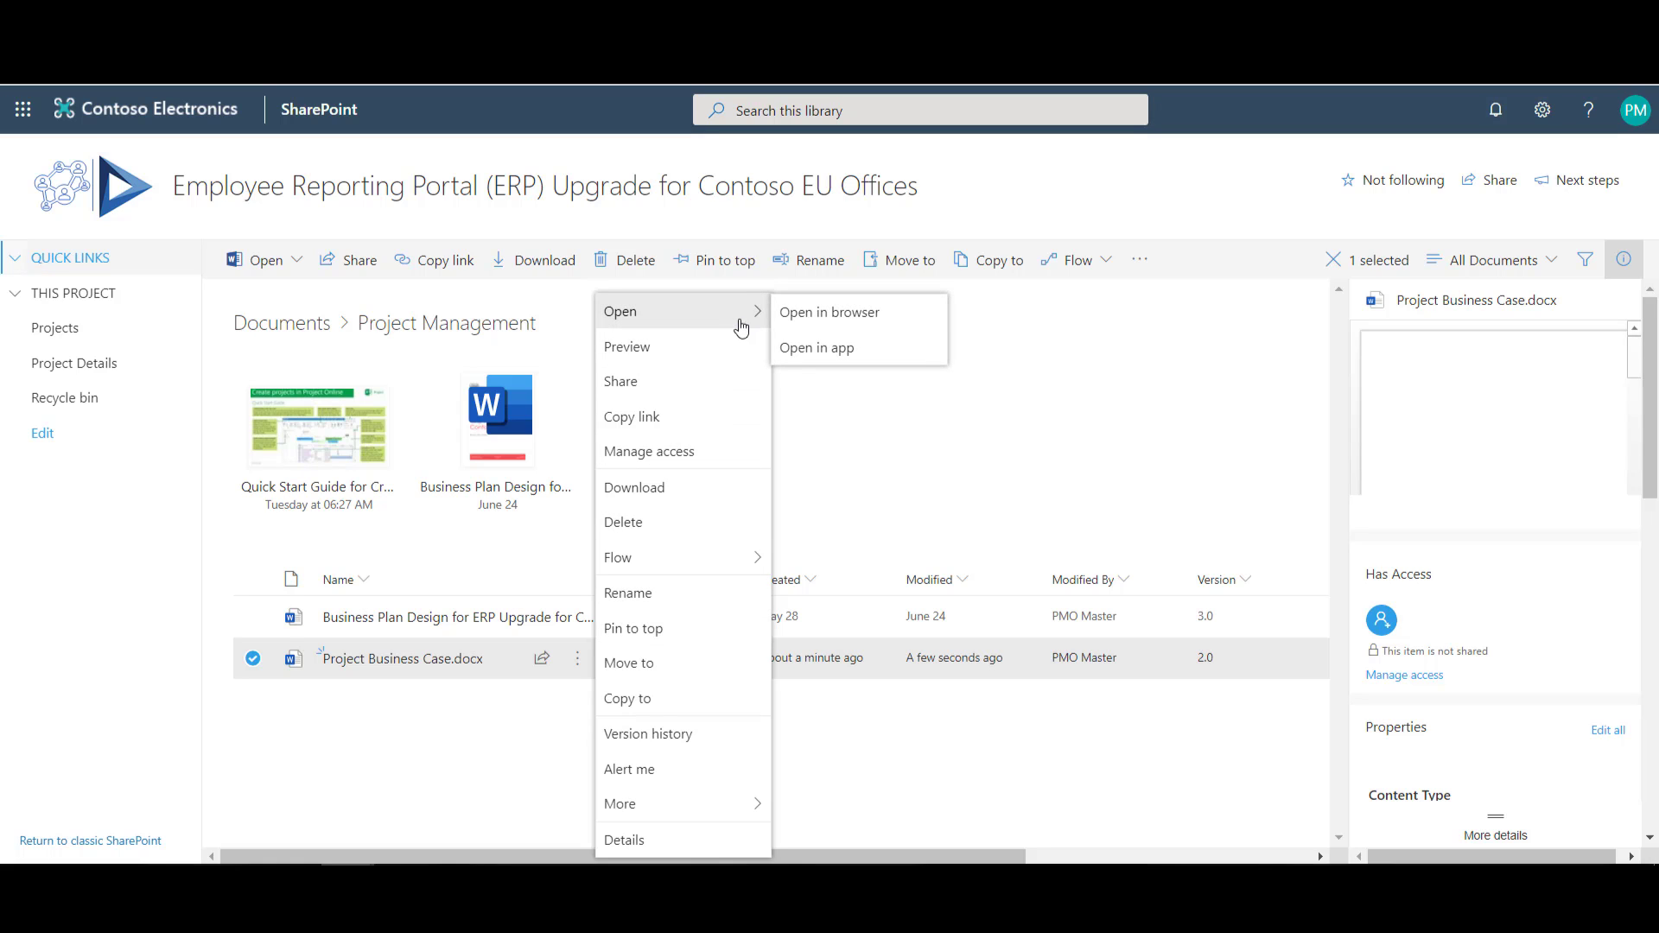
pyautogui.click(891, 330)
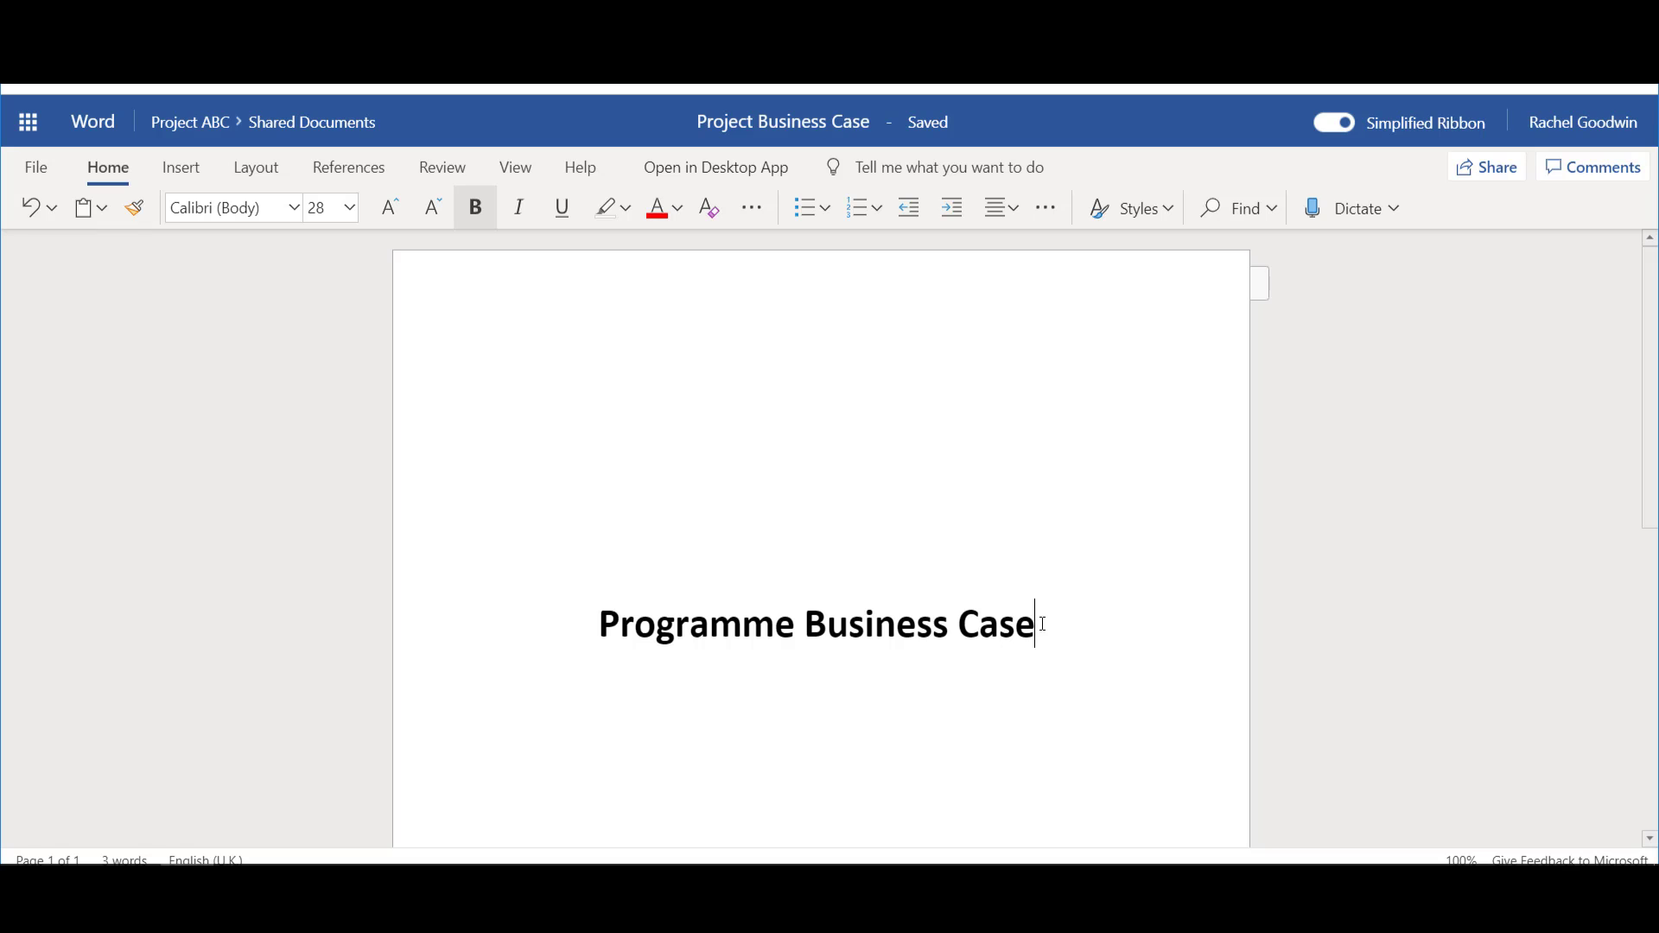
pyautogui.click(515, 631)
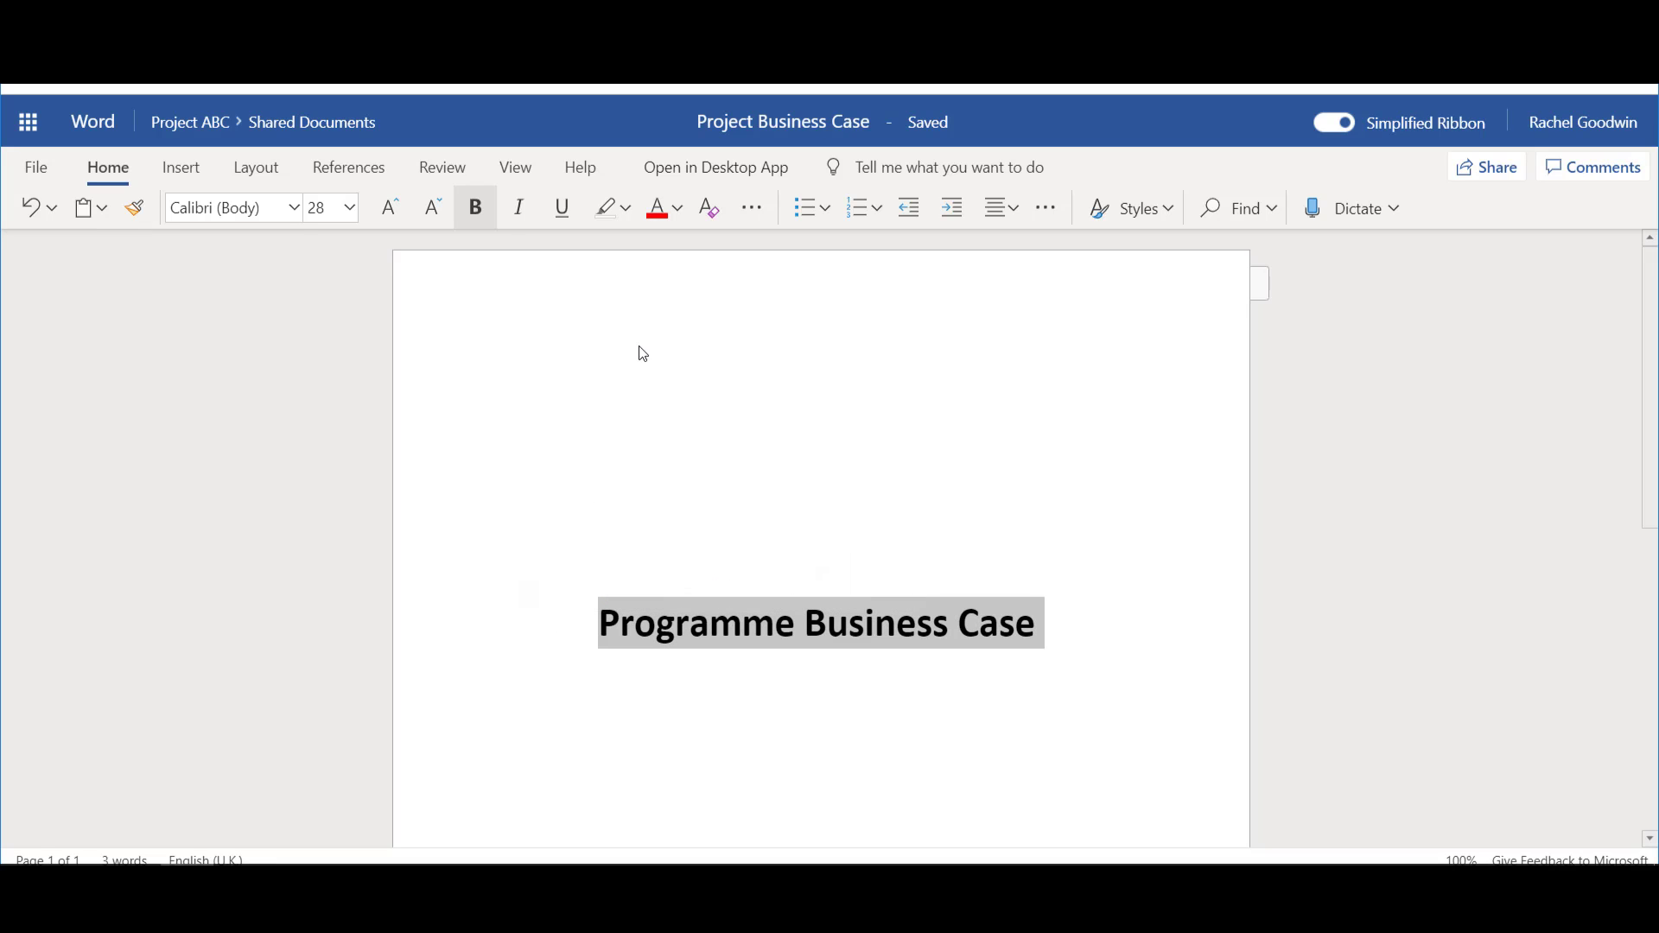
pyautogui.click(628, 212)
pyautogui.click(606, 286)
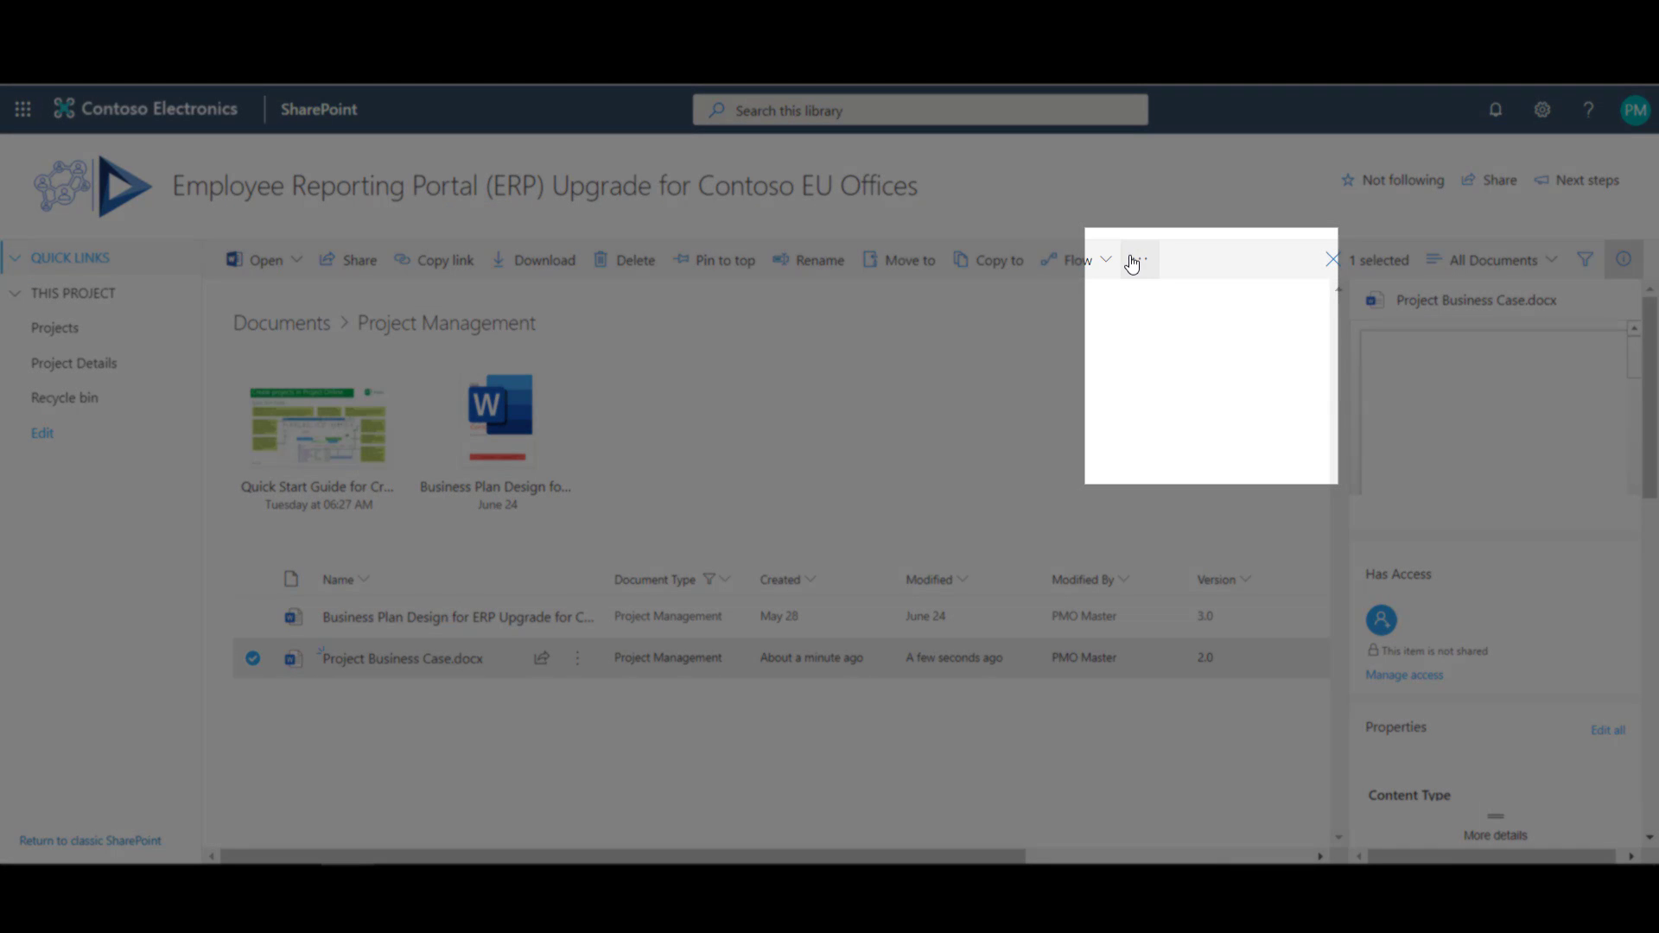
# - Check in Project Business Case.docx with the version comment "highlighting"
pyautogui.click(1133, 261)
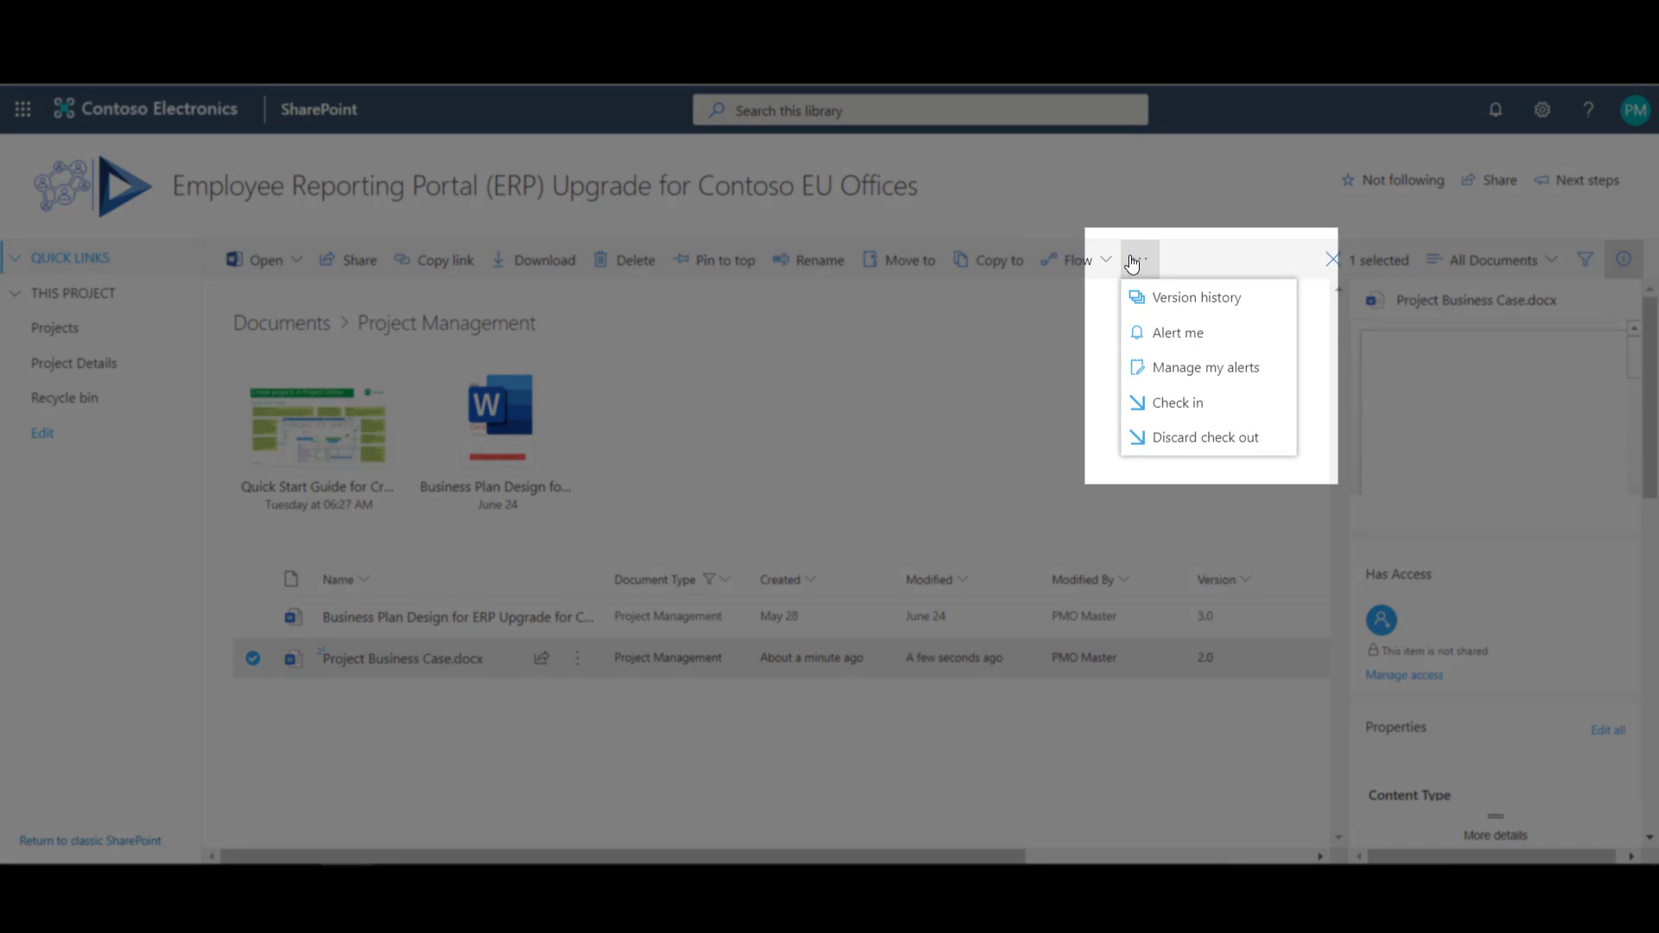
pyautogui.click(1221, 403)
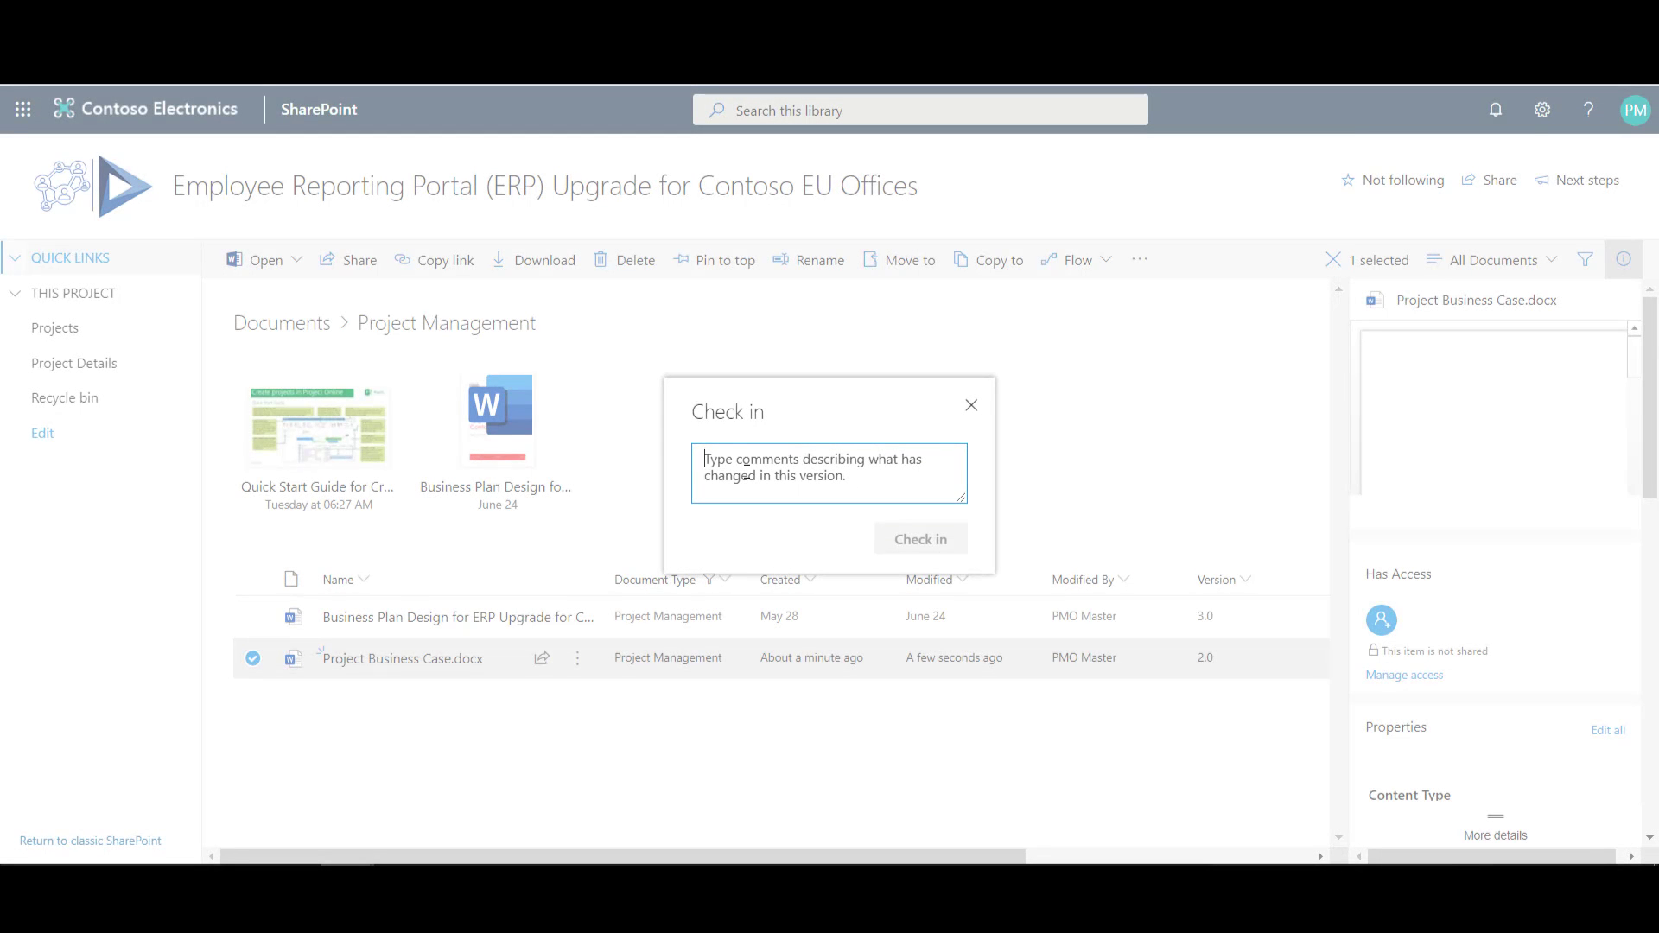
pyautogui.write('highlighting')
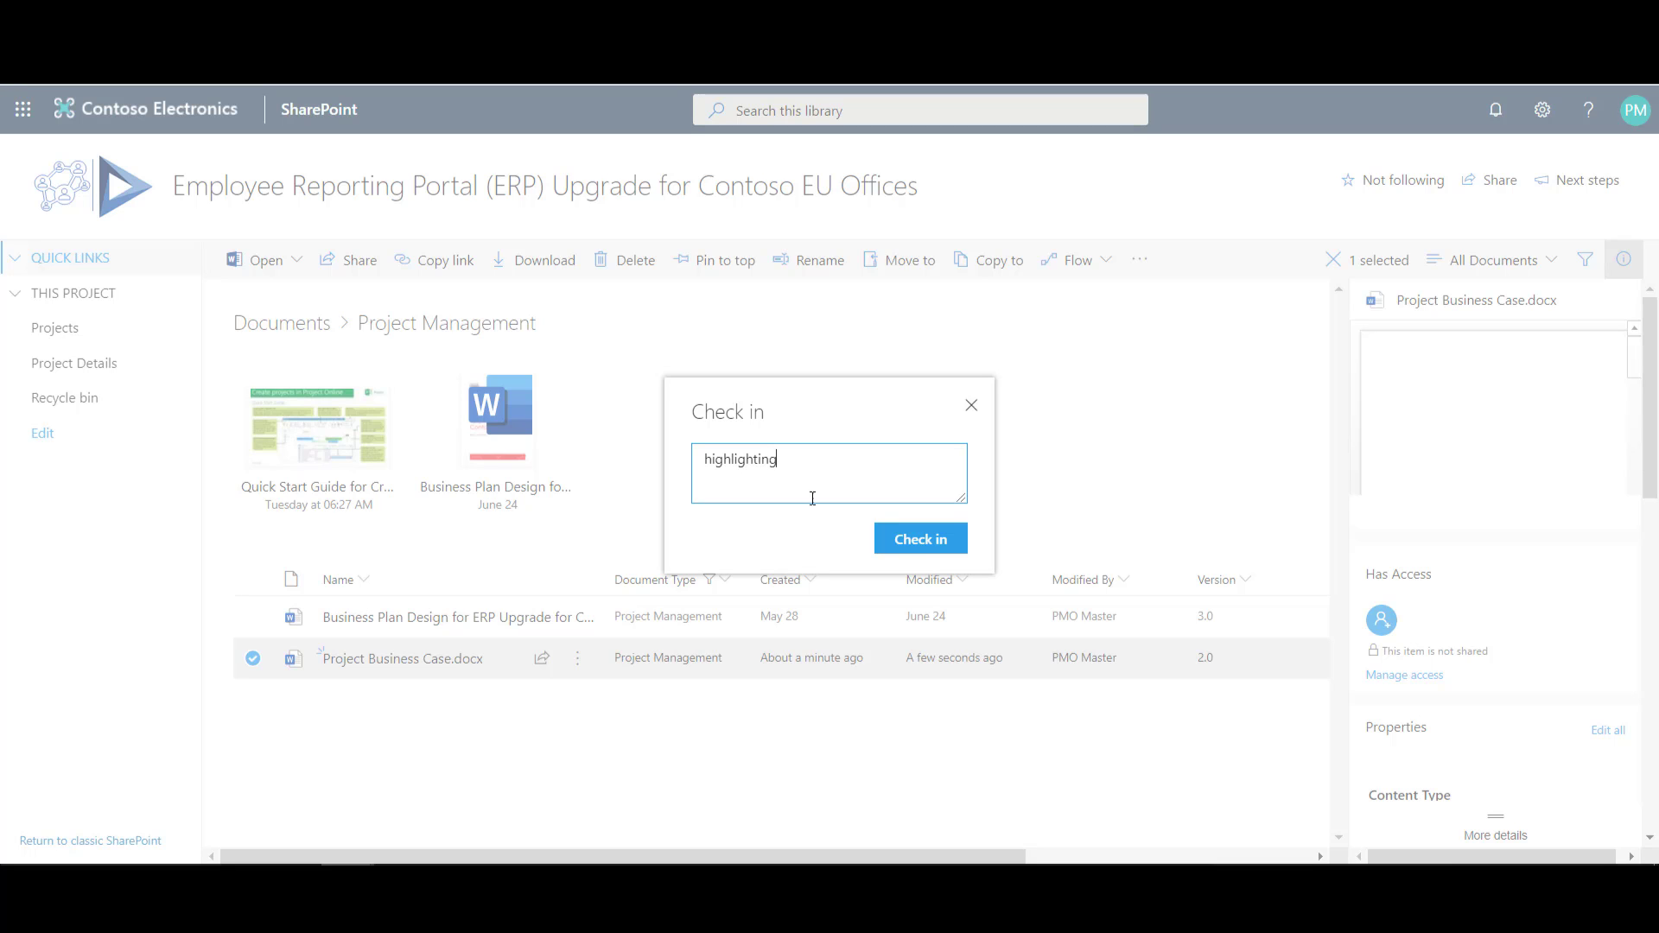
pyautogui.click(921, 543)
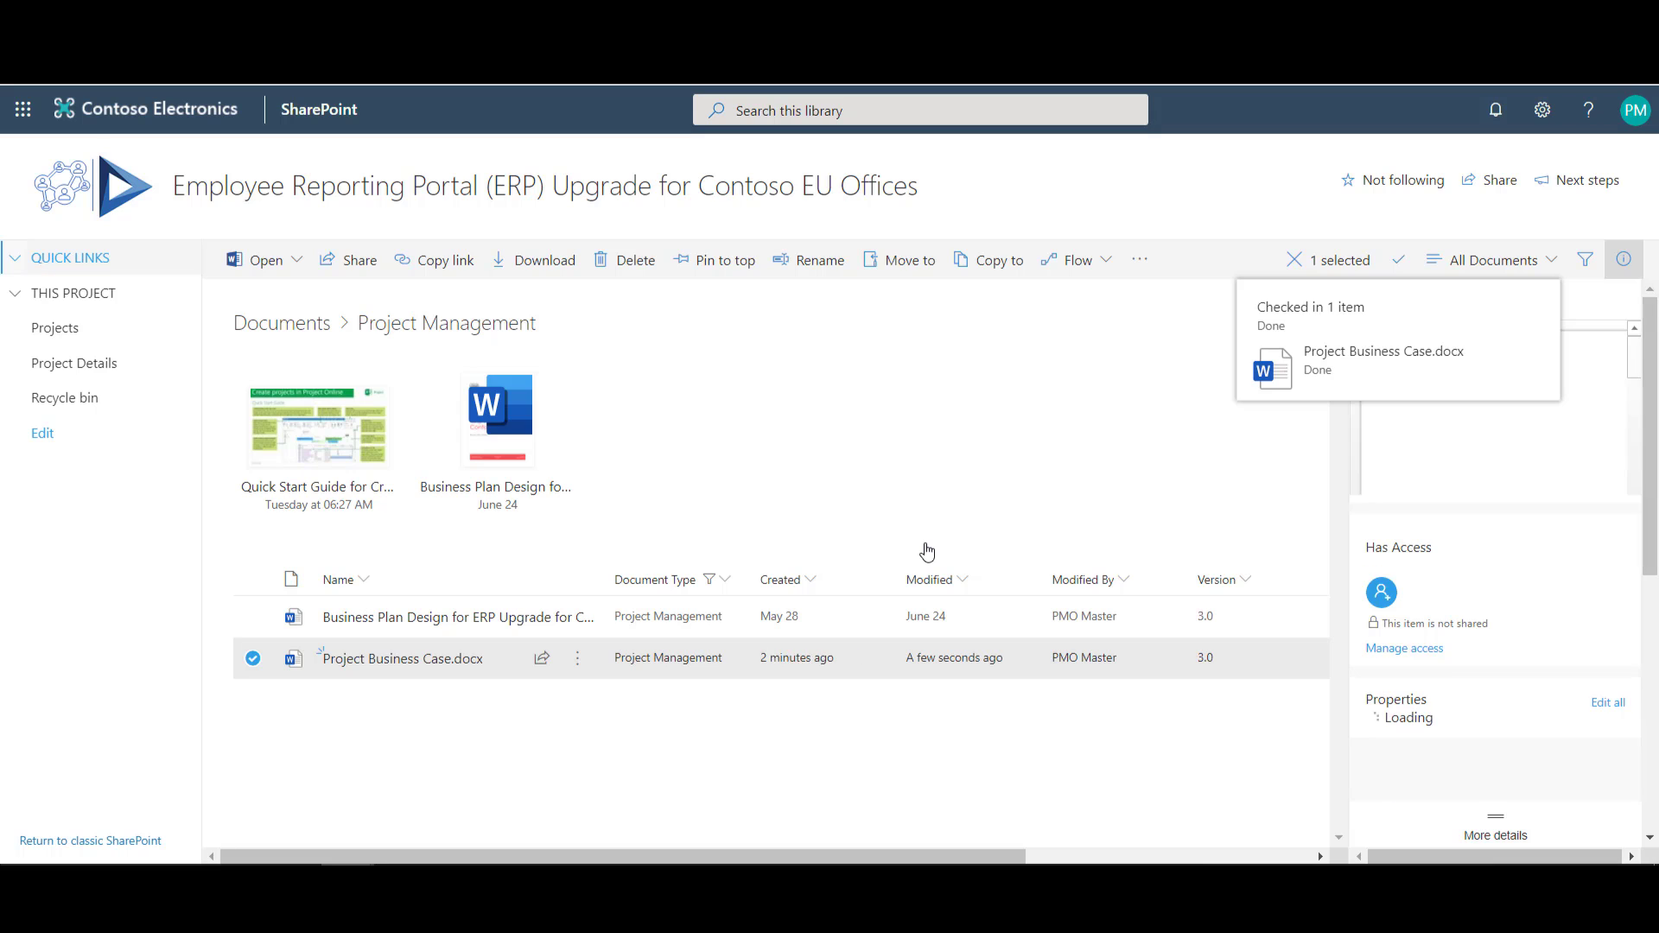
# - Go back to the project site's home page and open the project's Risks list
pyautogui.click(294, 325)
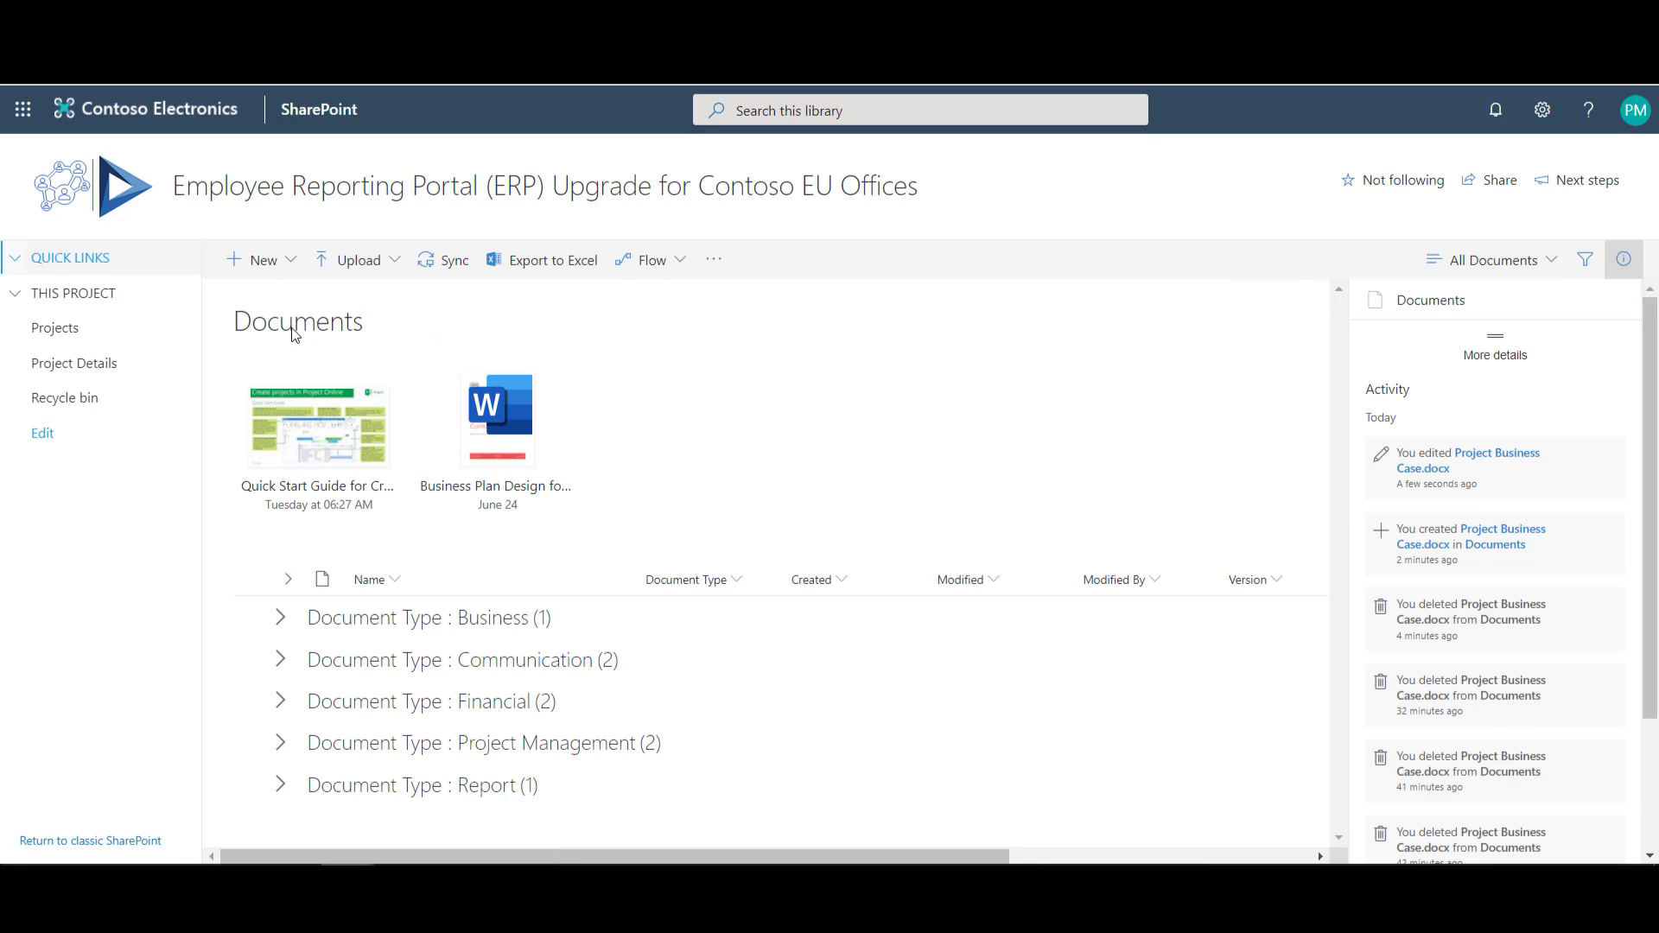
pyautogui.click(74, 185)
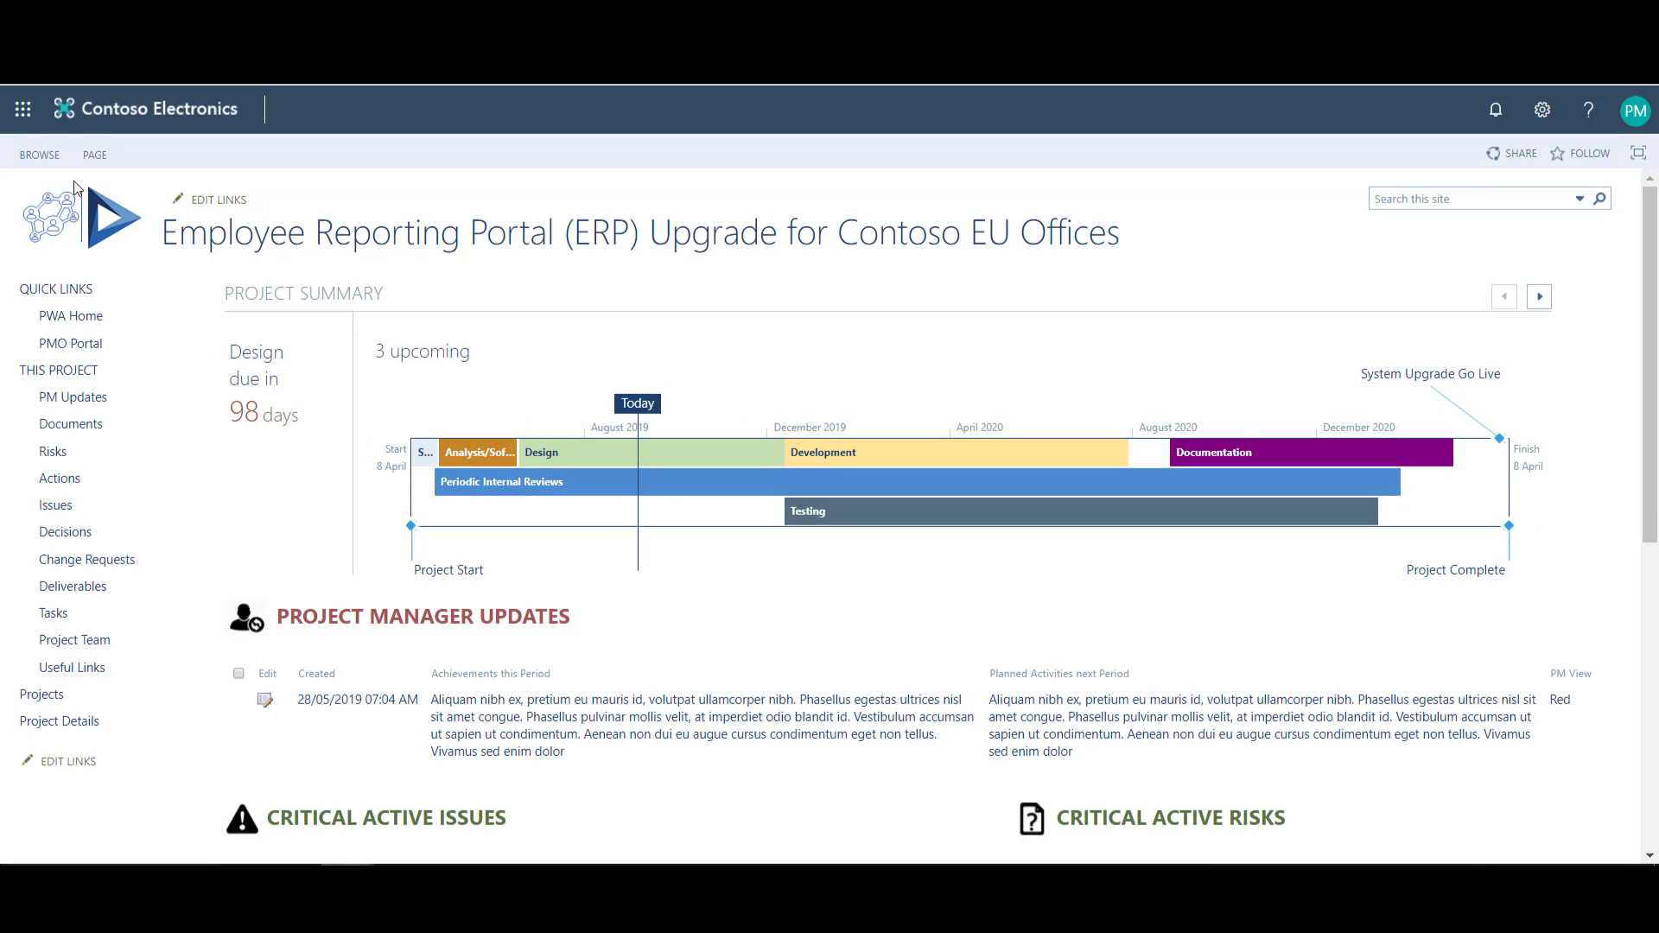
pyautogui.scroll(-2, 1214, 838)
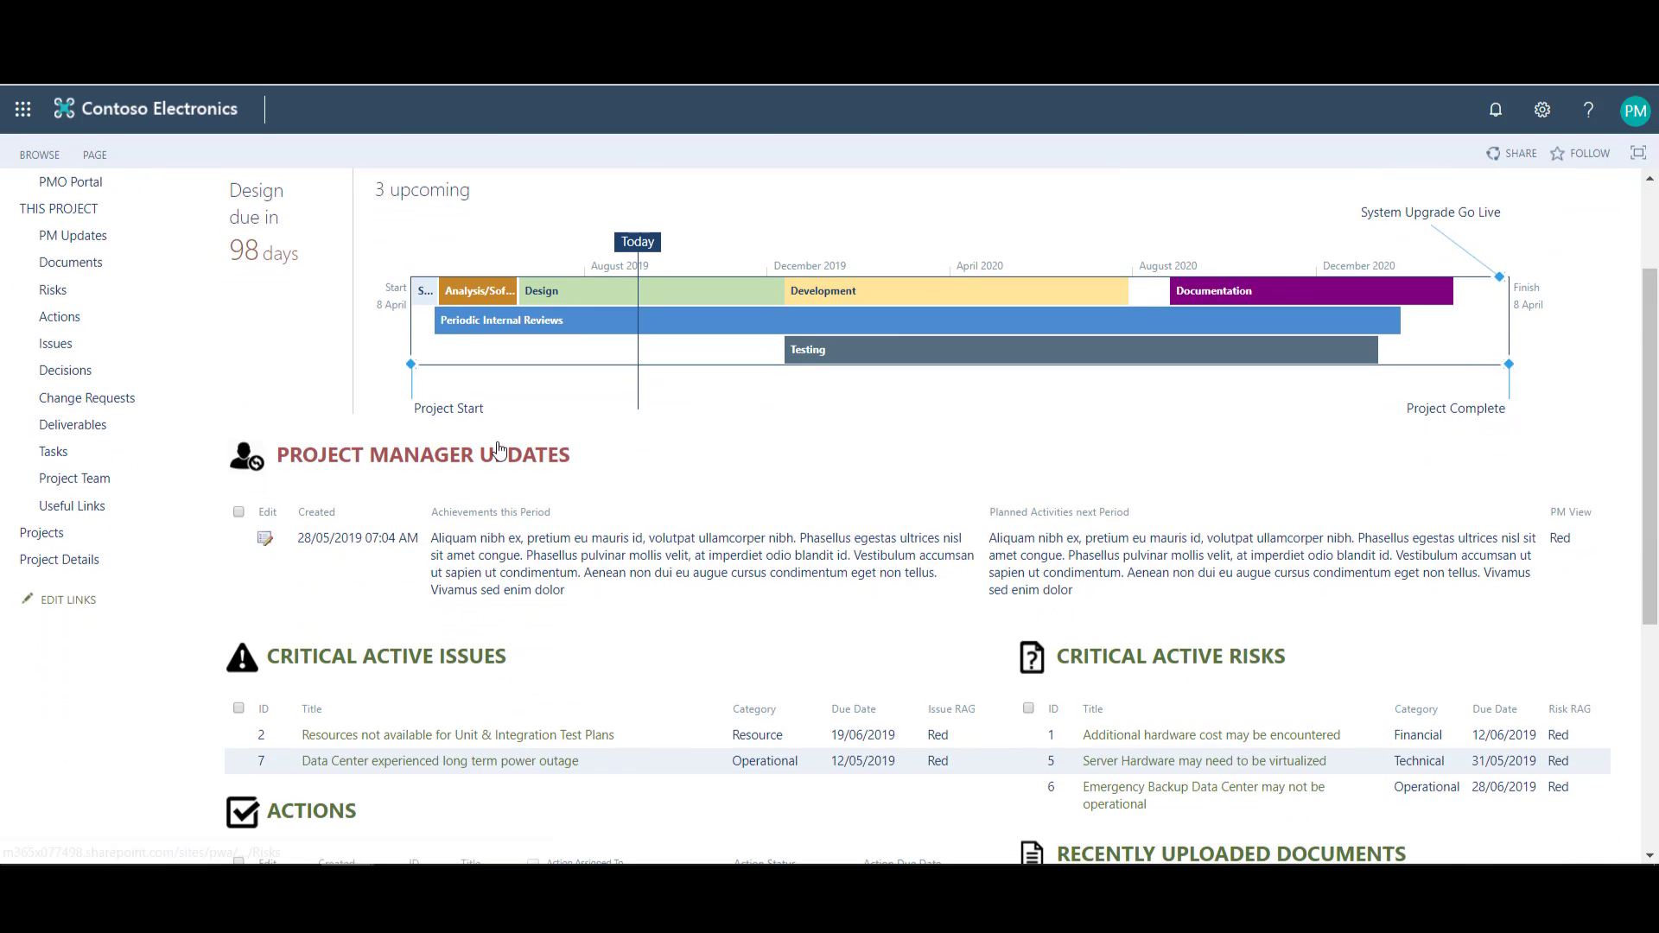
pyautogui.click(83, 293)
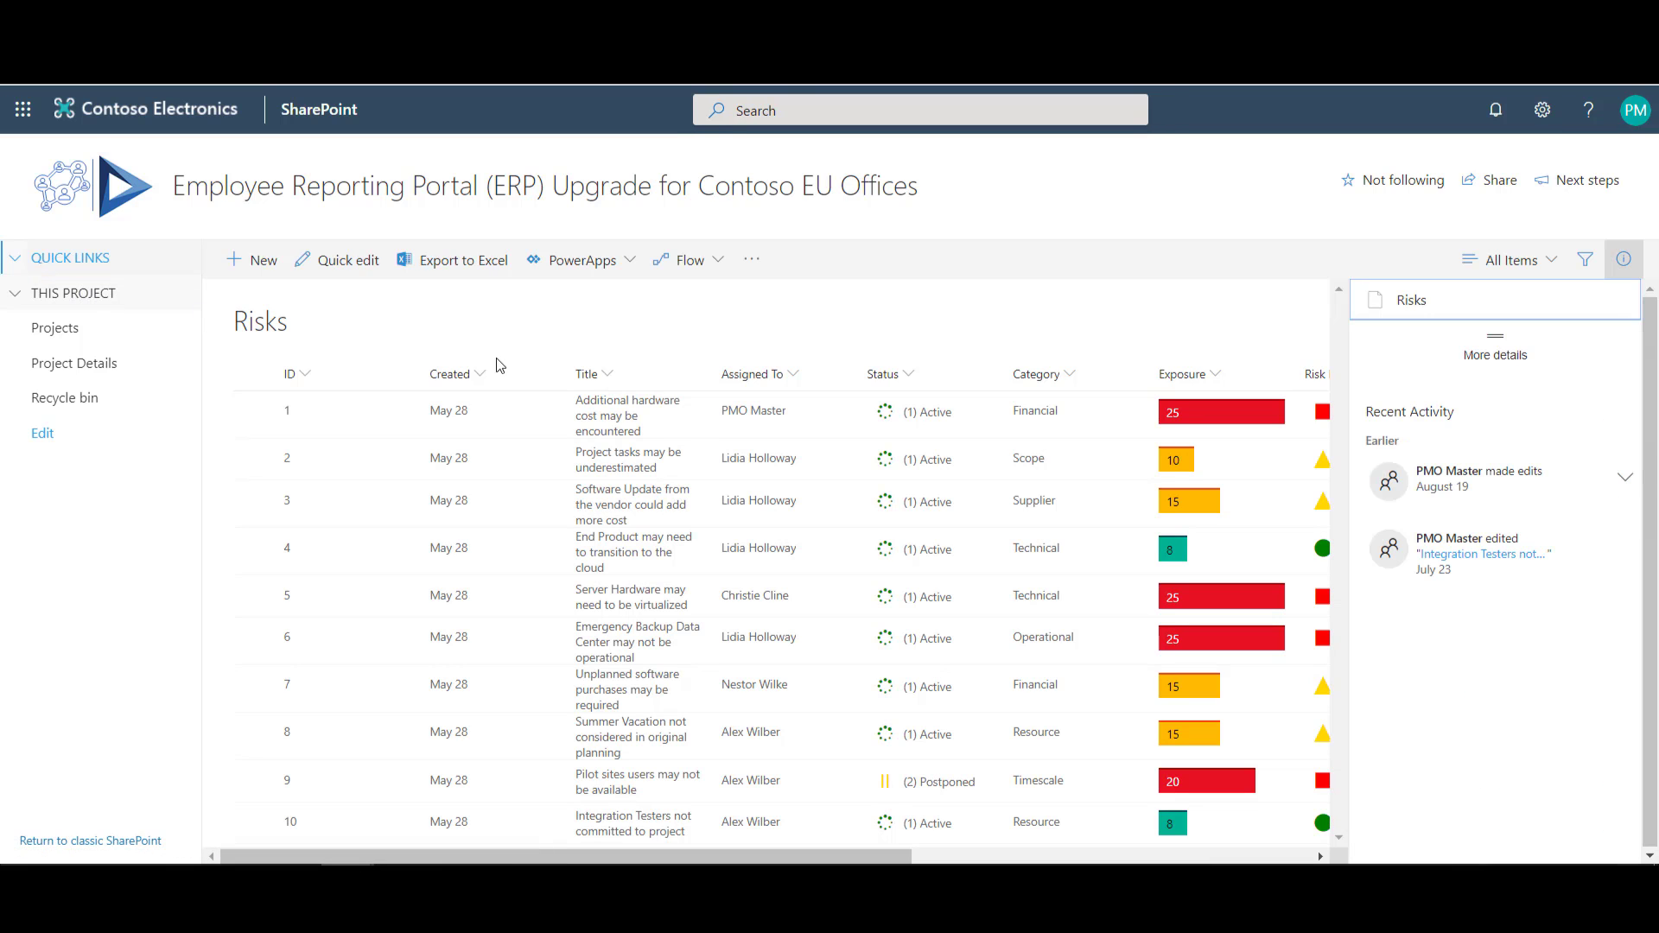
# - Hide the details pane of the Risks list and look through the list's available views
pyautogui.click(1625, 262)
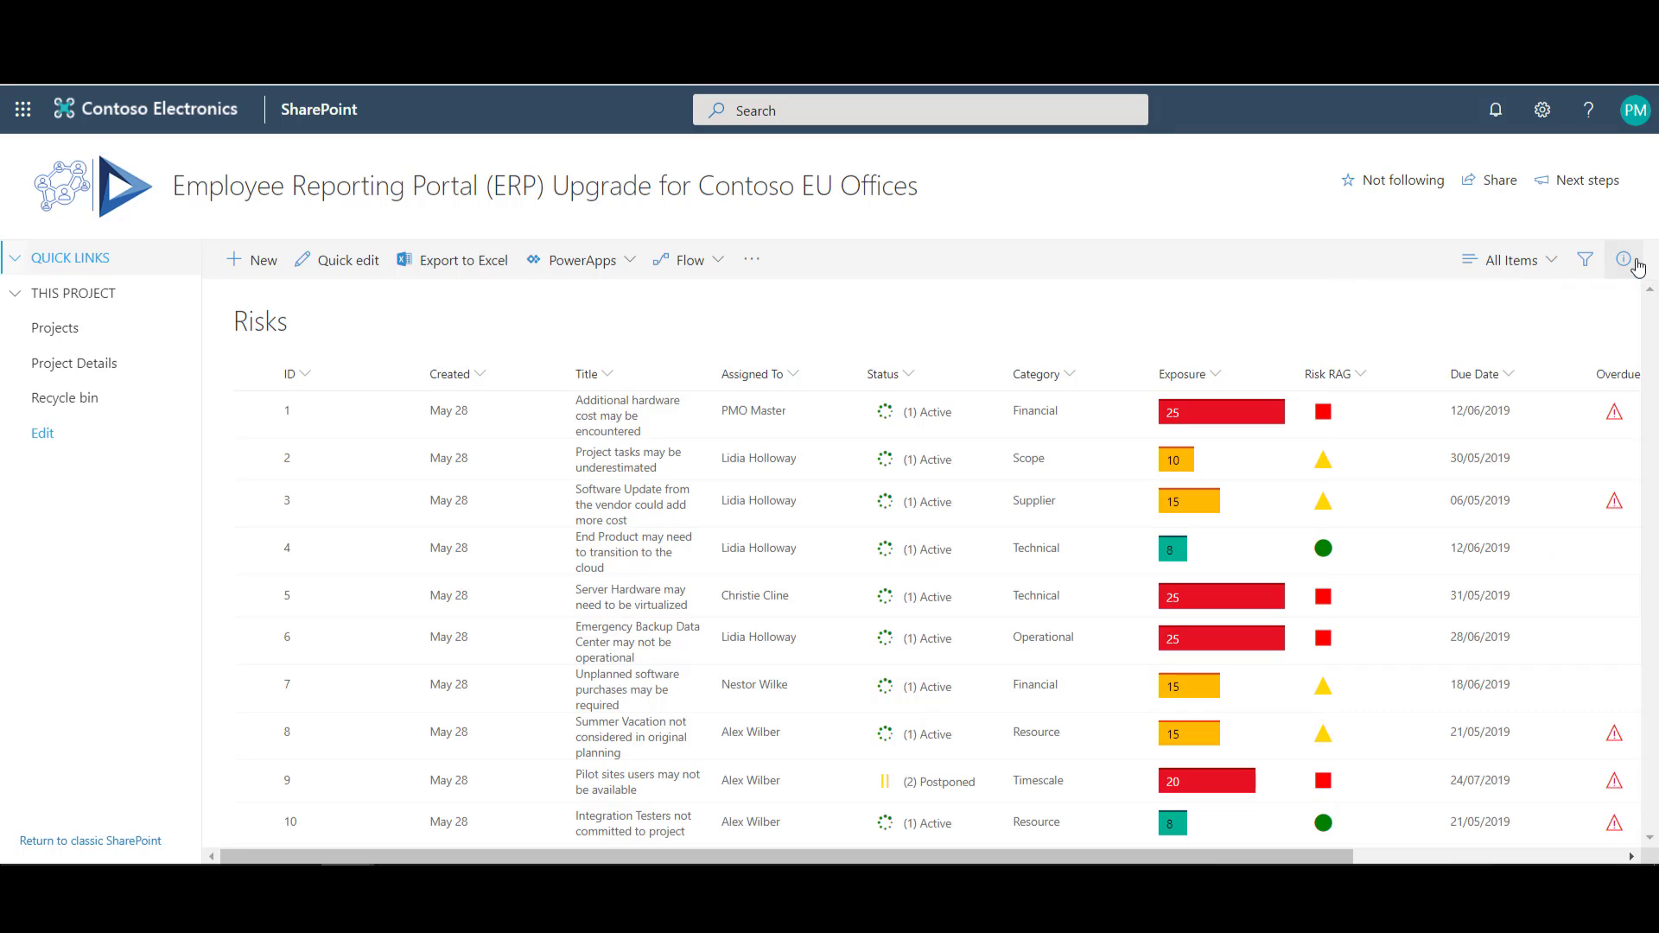
pyautogui.click(1544, 271)
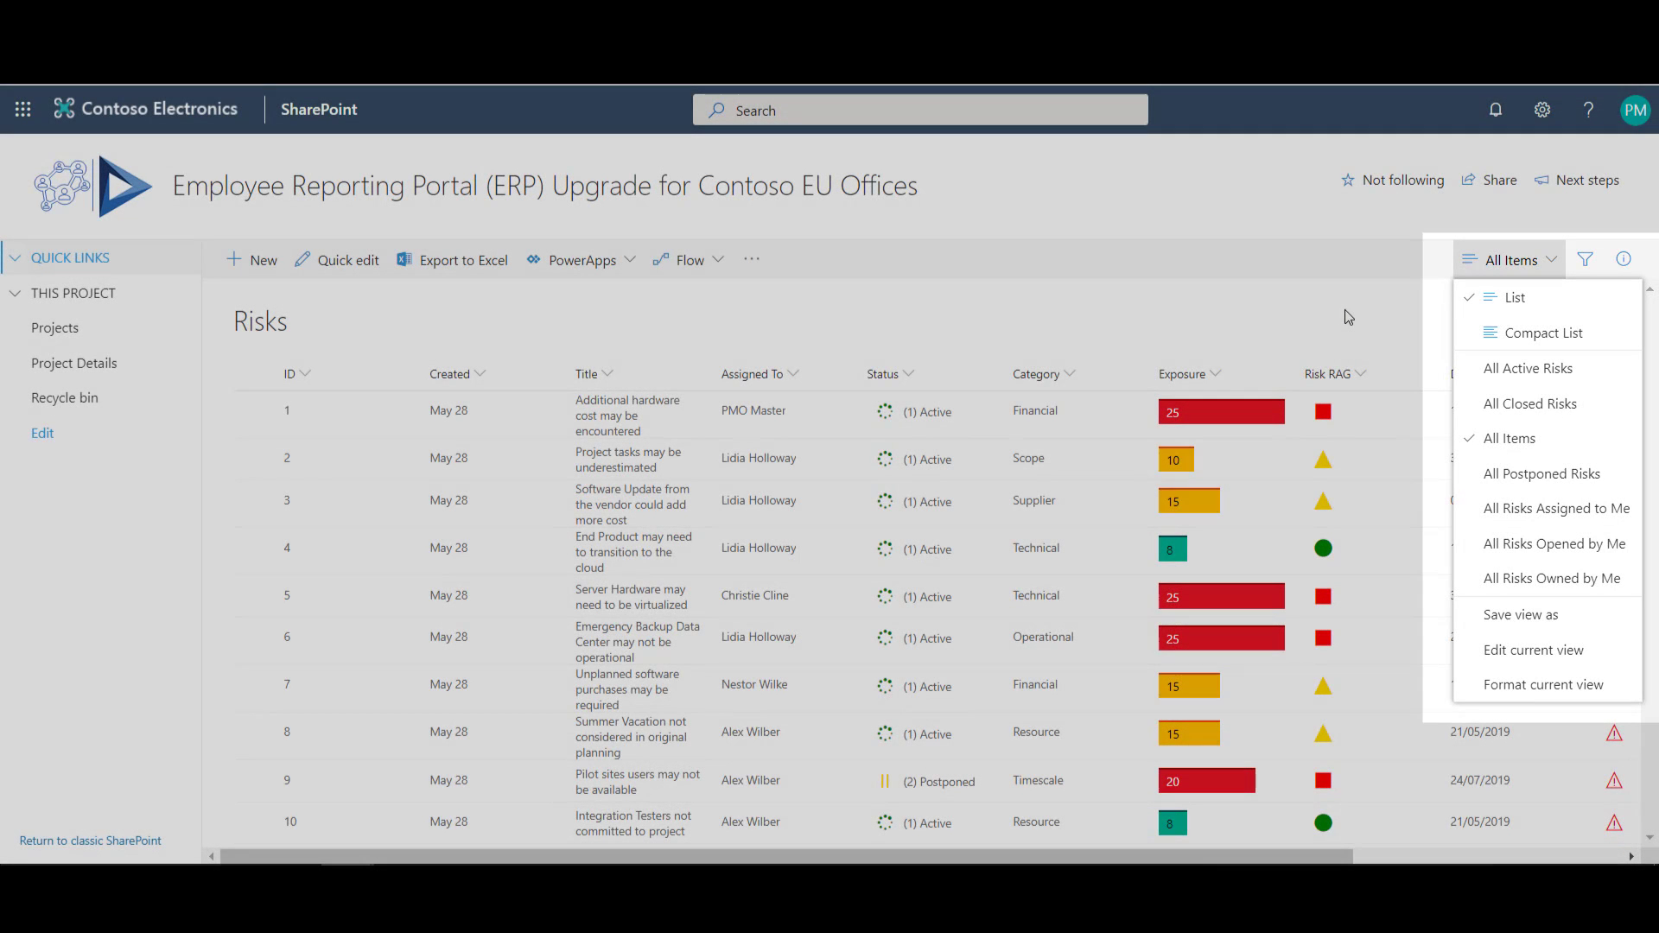
pyautogui.click(1348, 317)
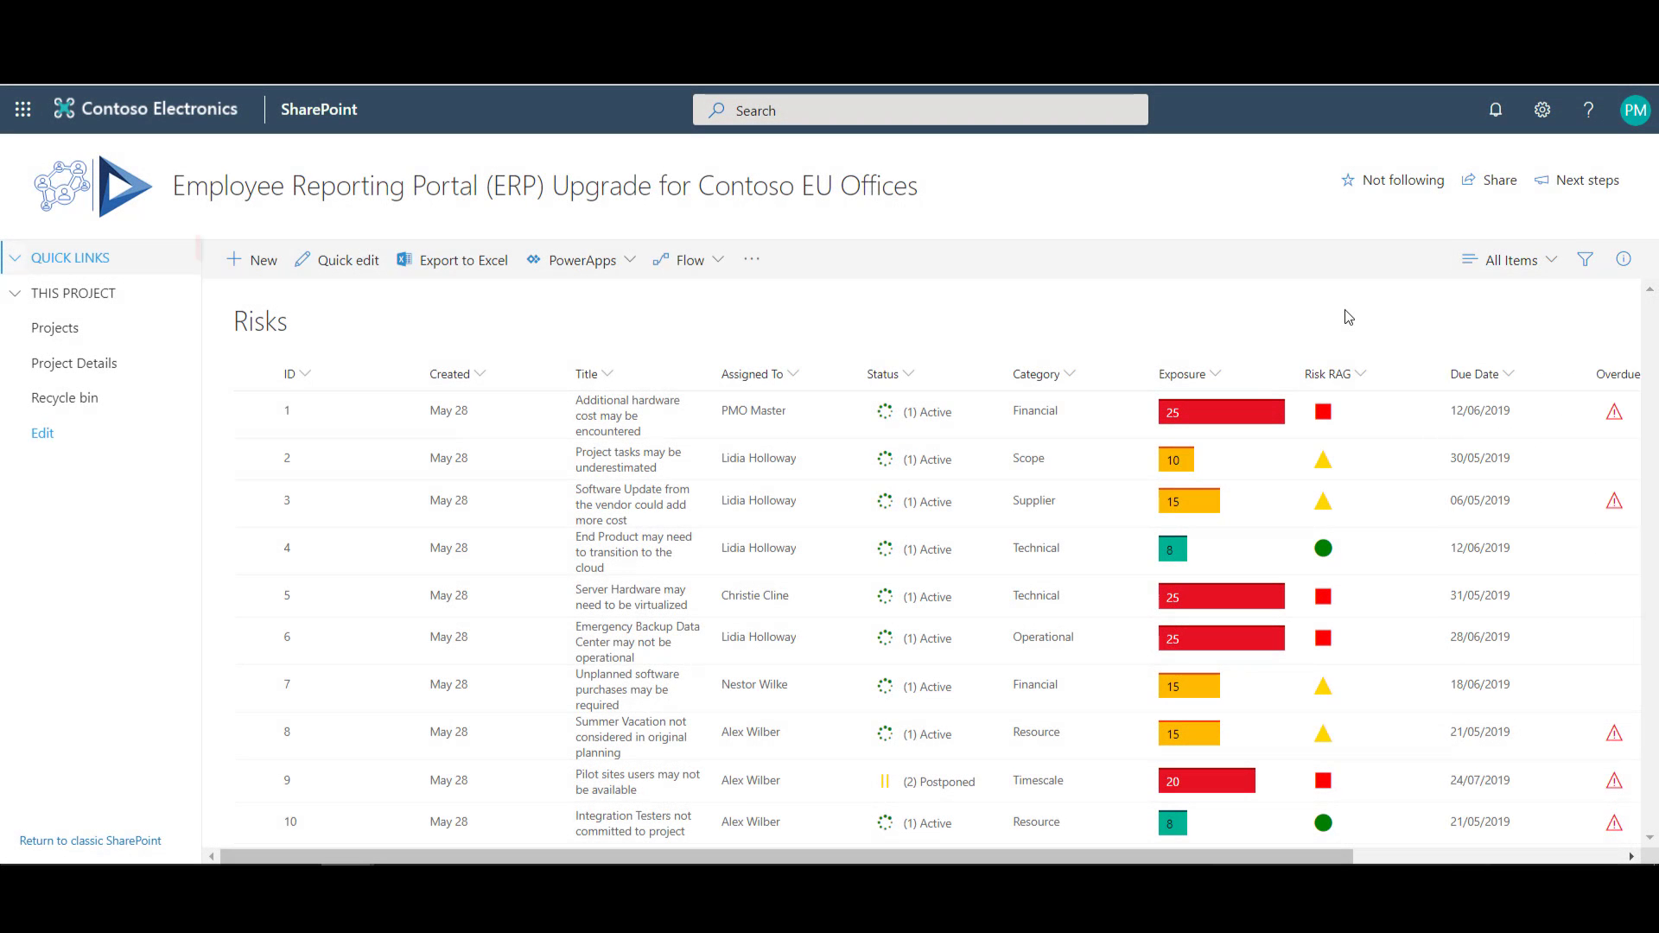
# - Start a new risk titled "Risk Test" with probability 4 and impact 3
pyautogui.click(265, 263)
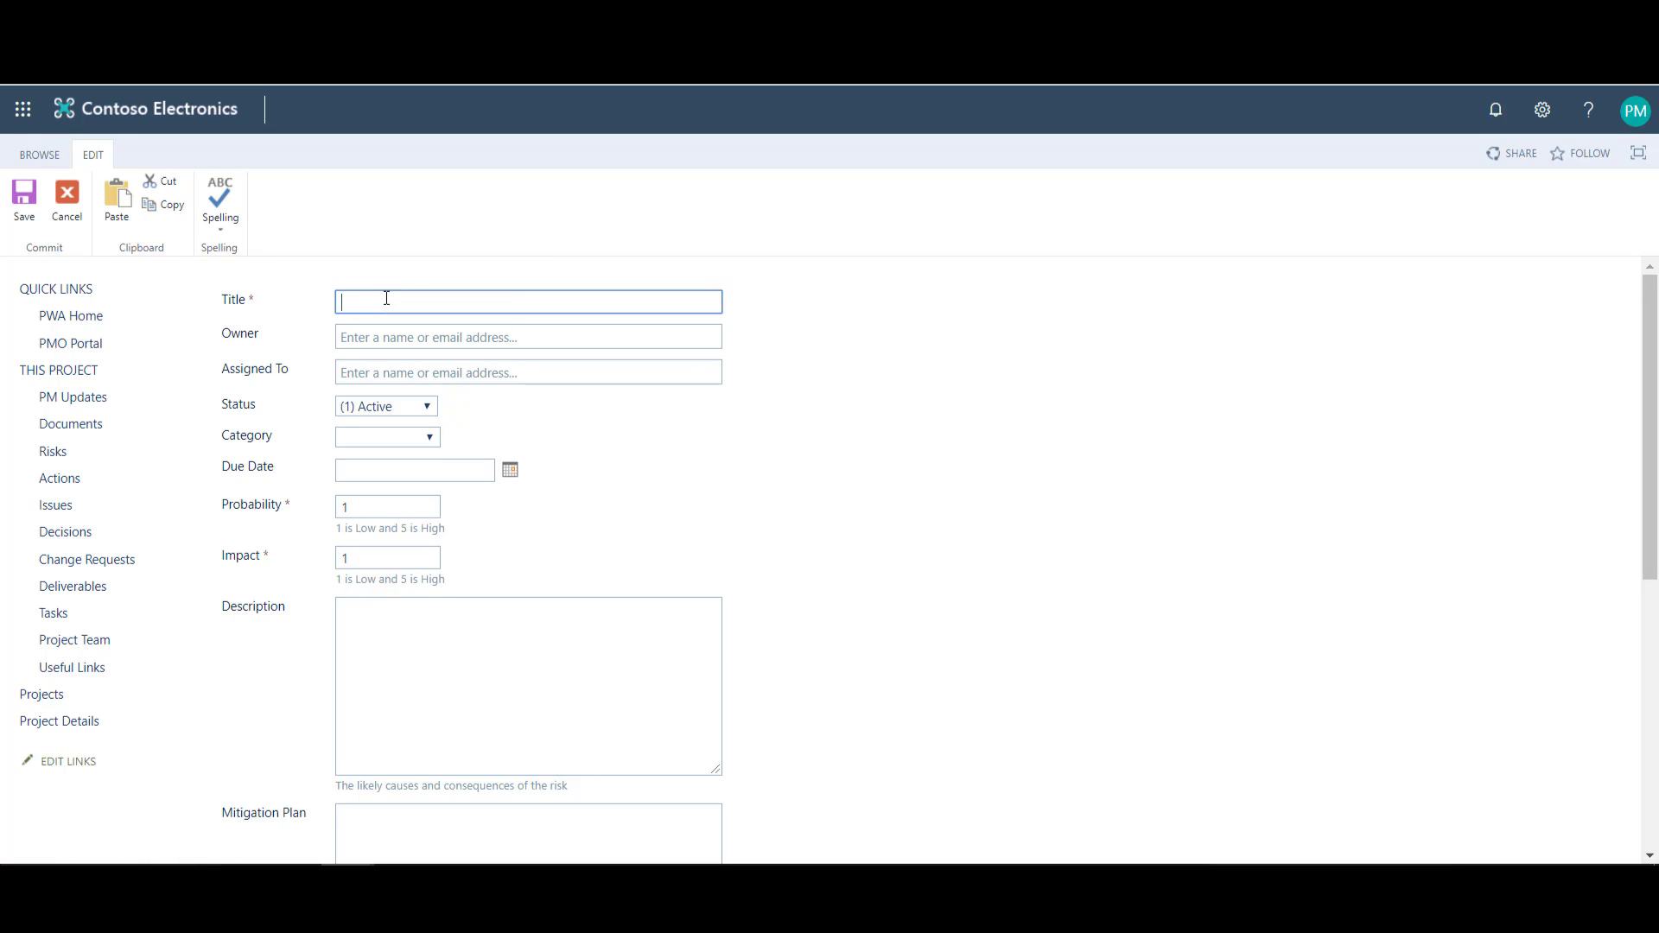
pyautogui.write('isk Test')
pyautogui.doubleClick(344, 497)
pyautogui.write('4')
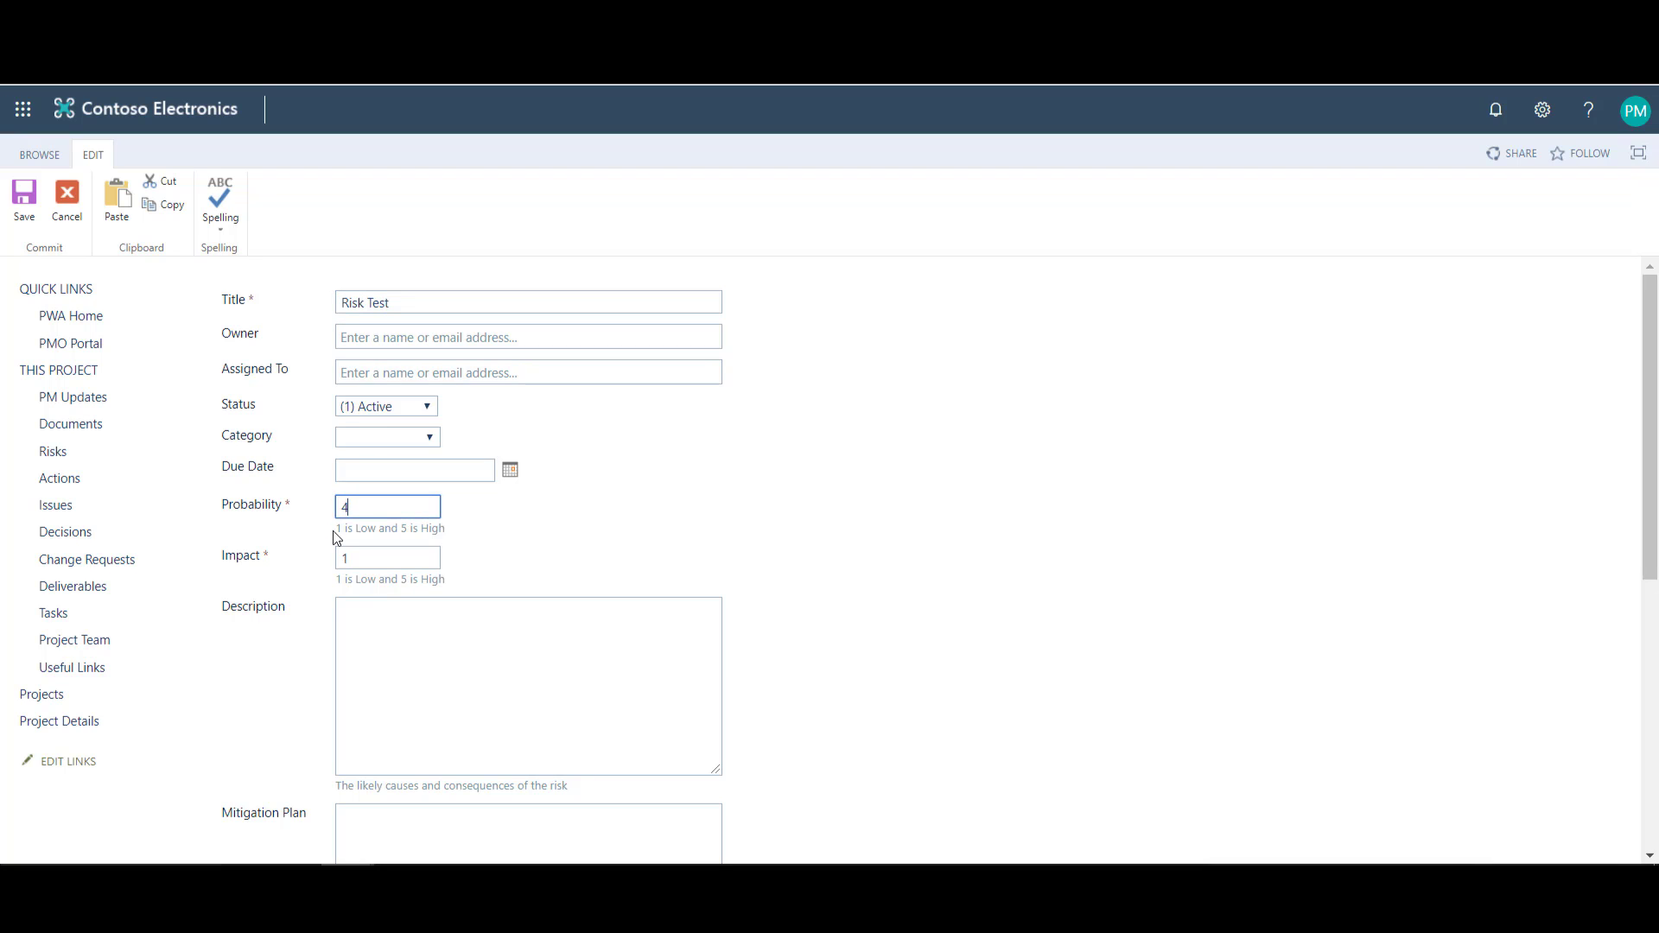
pyautogui.press('Tab')
pyautogui.write('3')
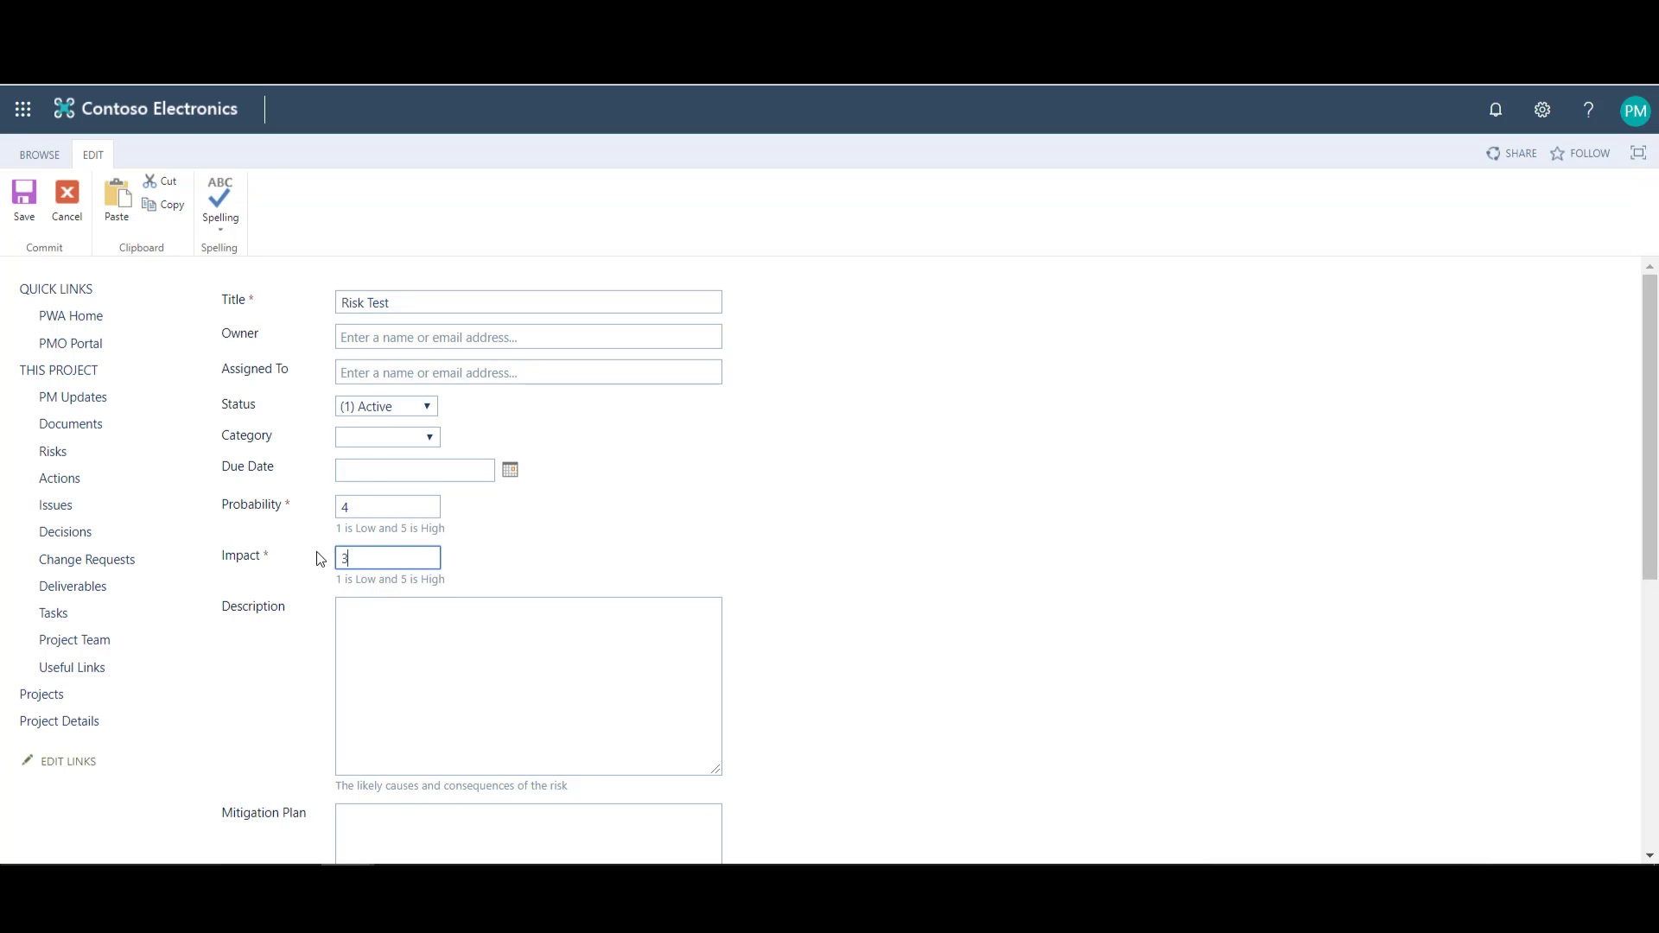
# - Look through the new risk form's Description, Mitigation Plan and Contingency Plan fields
pyautogui.click(383, 644)
pyautogui.scroll(-3, 383, 645)
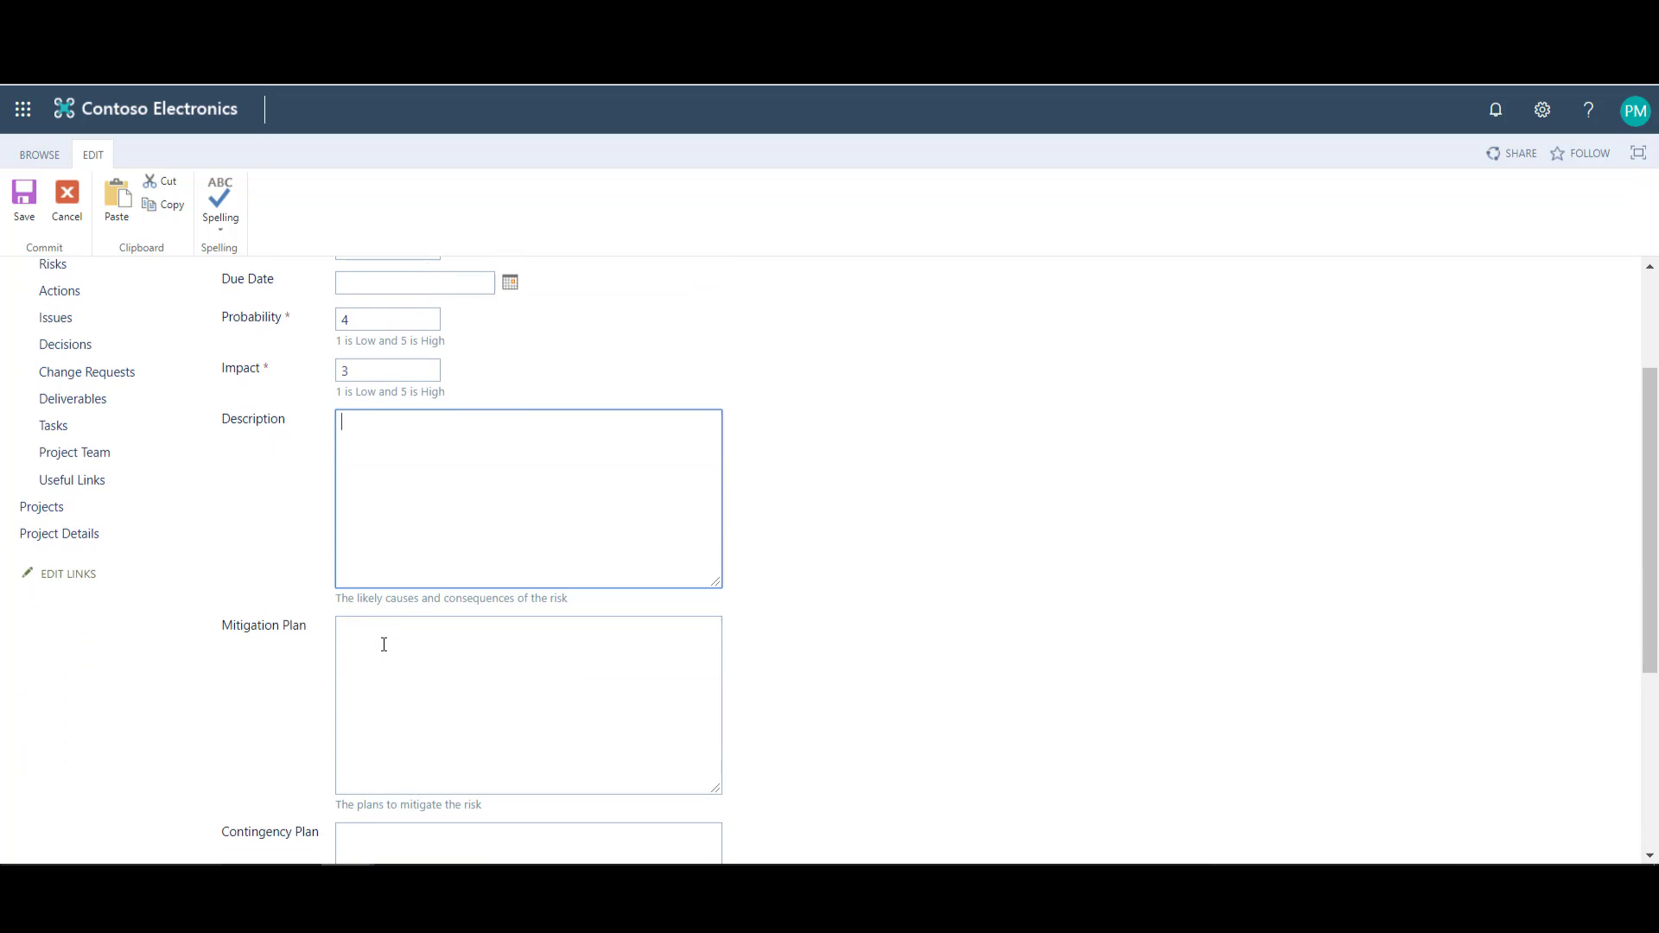
pyautogui.click(384, 645)
pyautogui.scroll(-2, 383, 645)
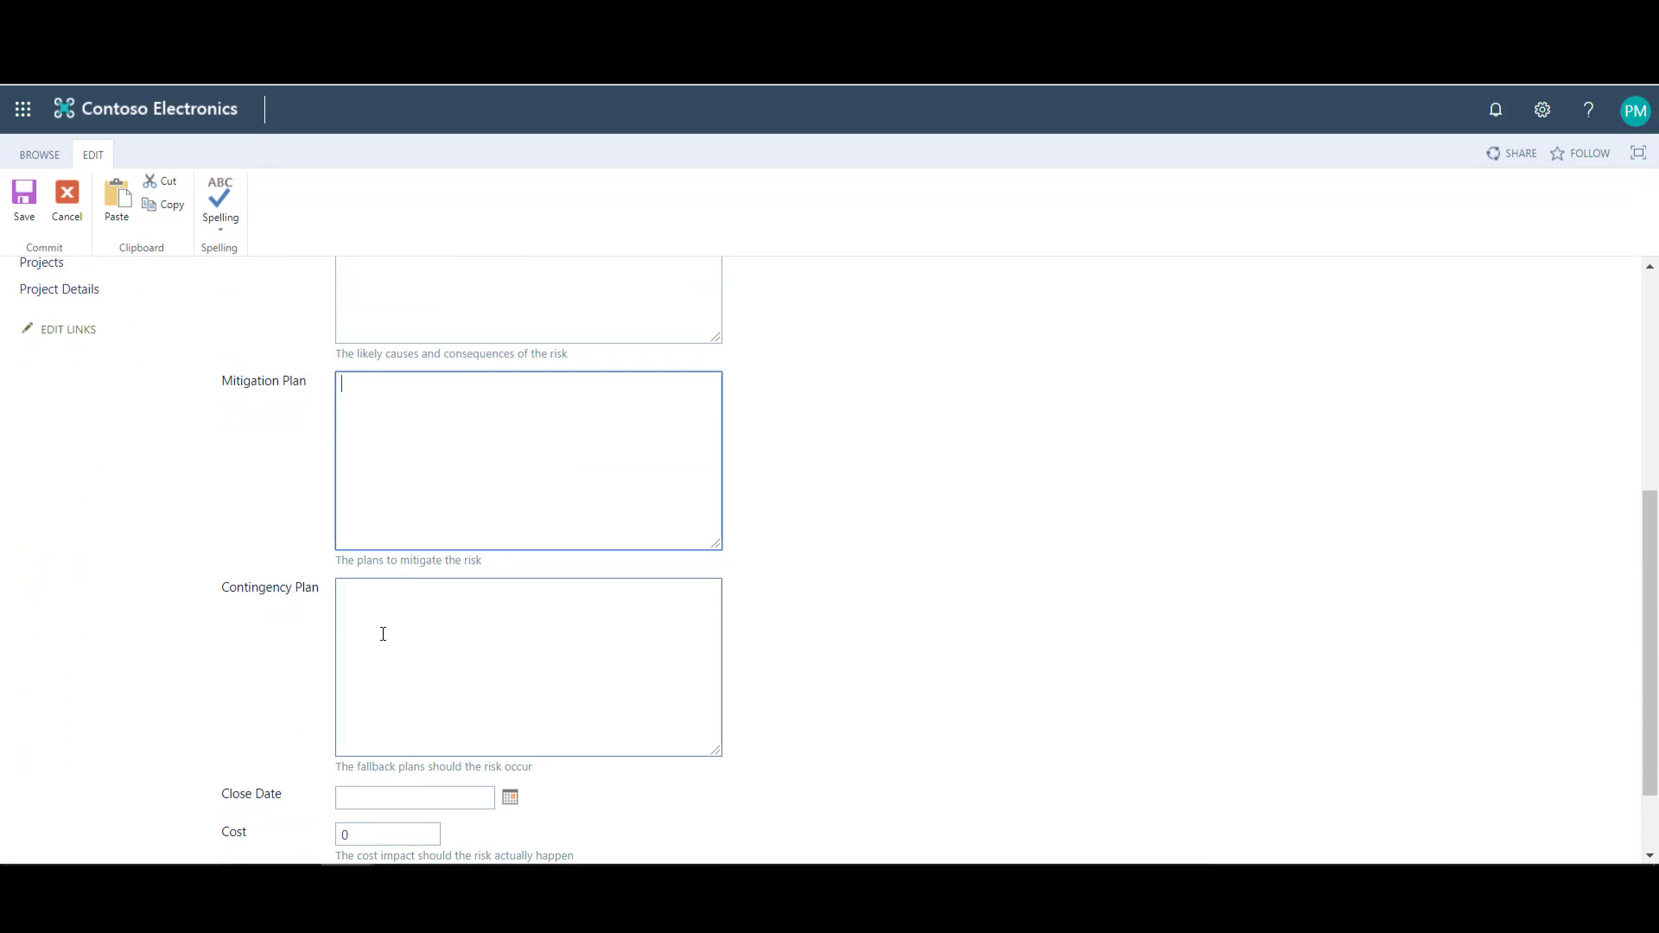
pyautogui.click(380, 627)
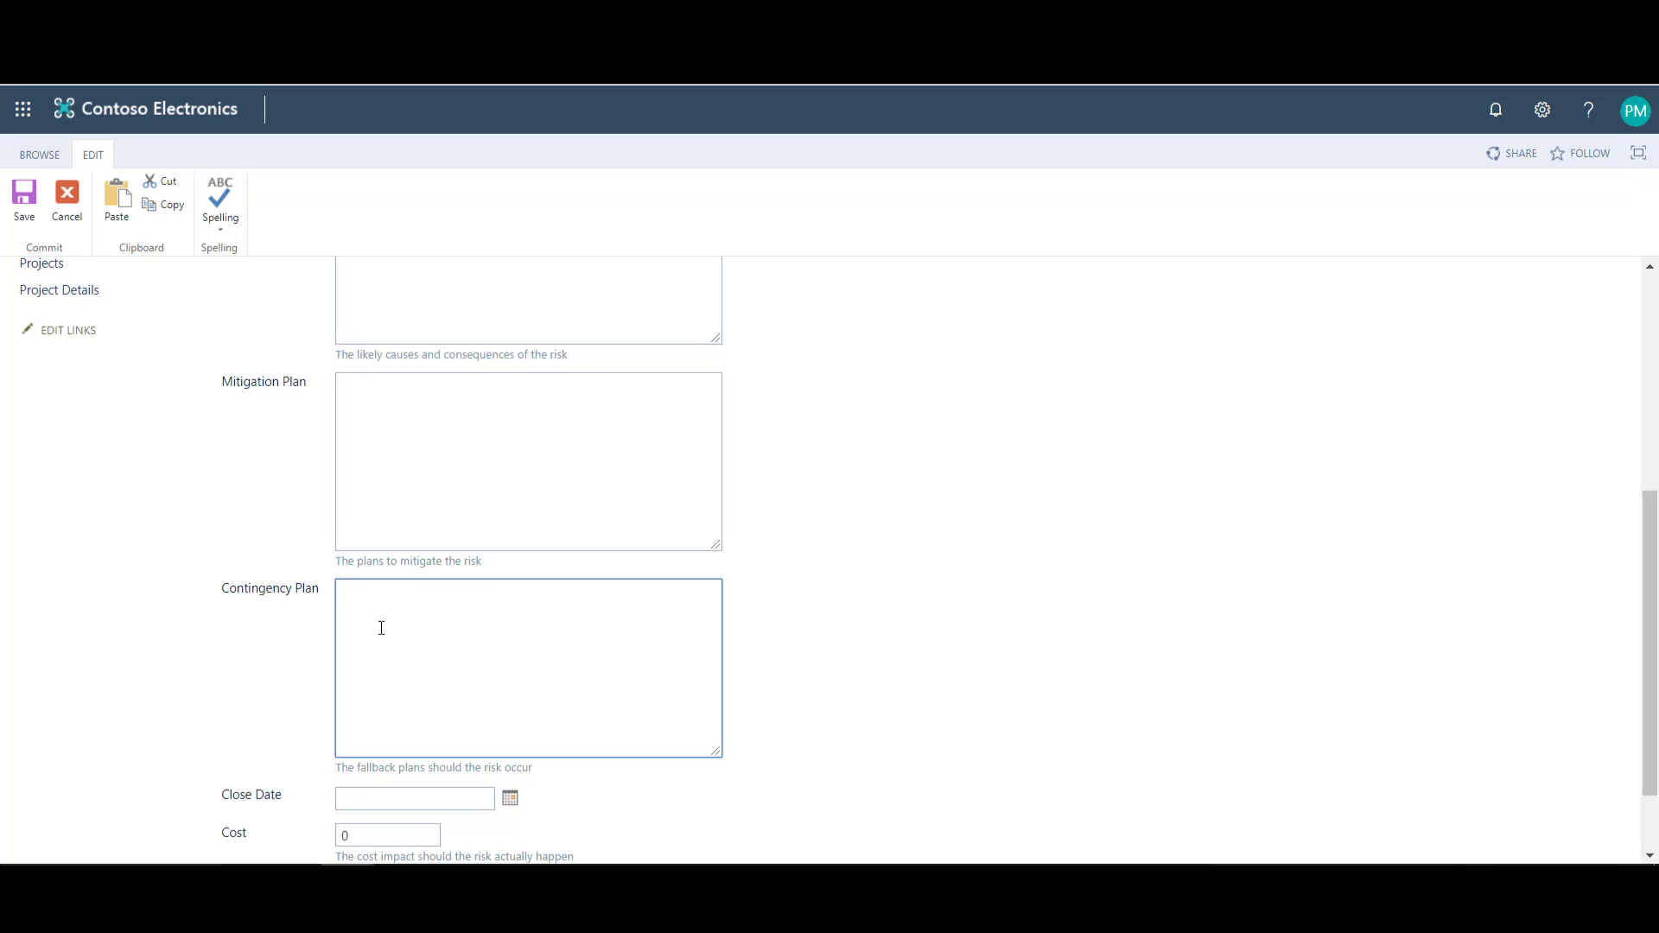
pyautogui.scroll(5, 381, 627)
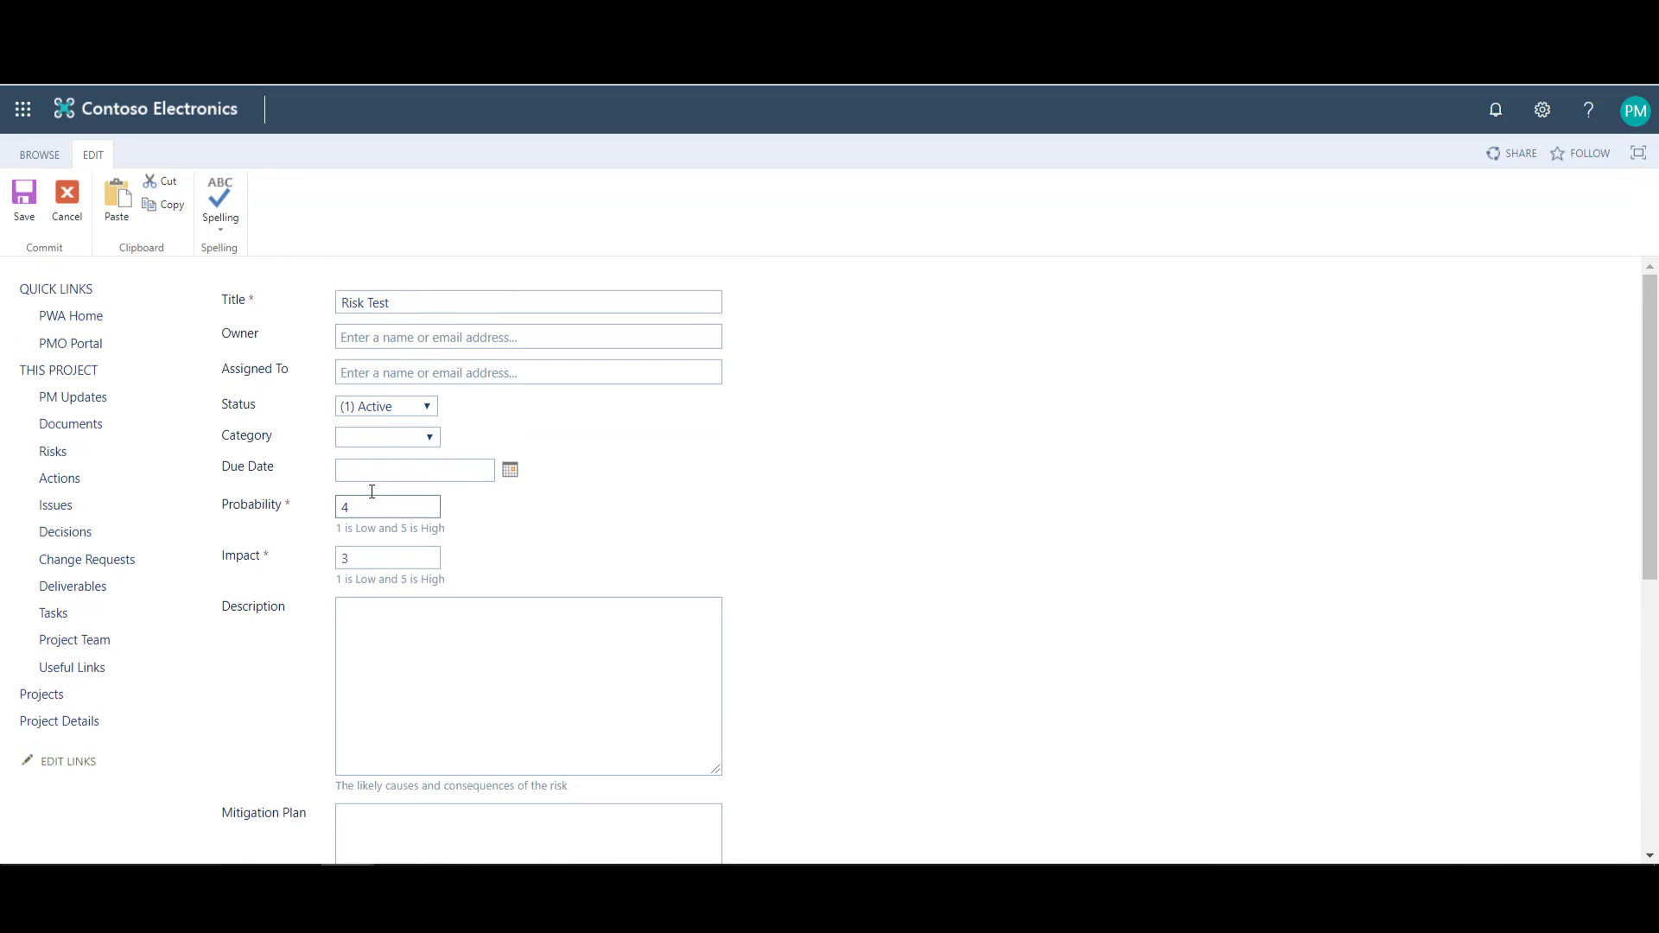
# - Assign the new risk to a team member found through the people search
pyautogui.click(391, 369)
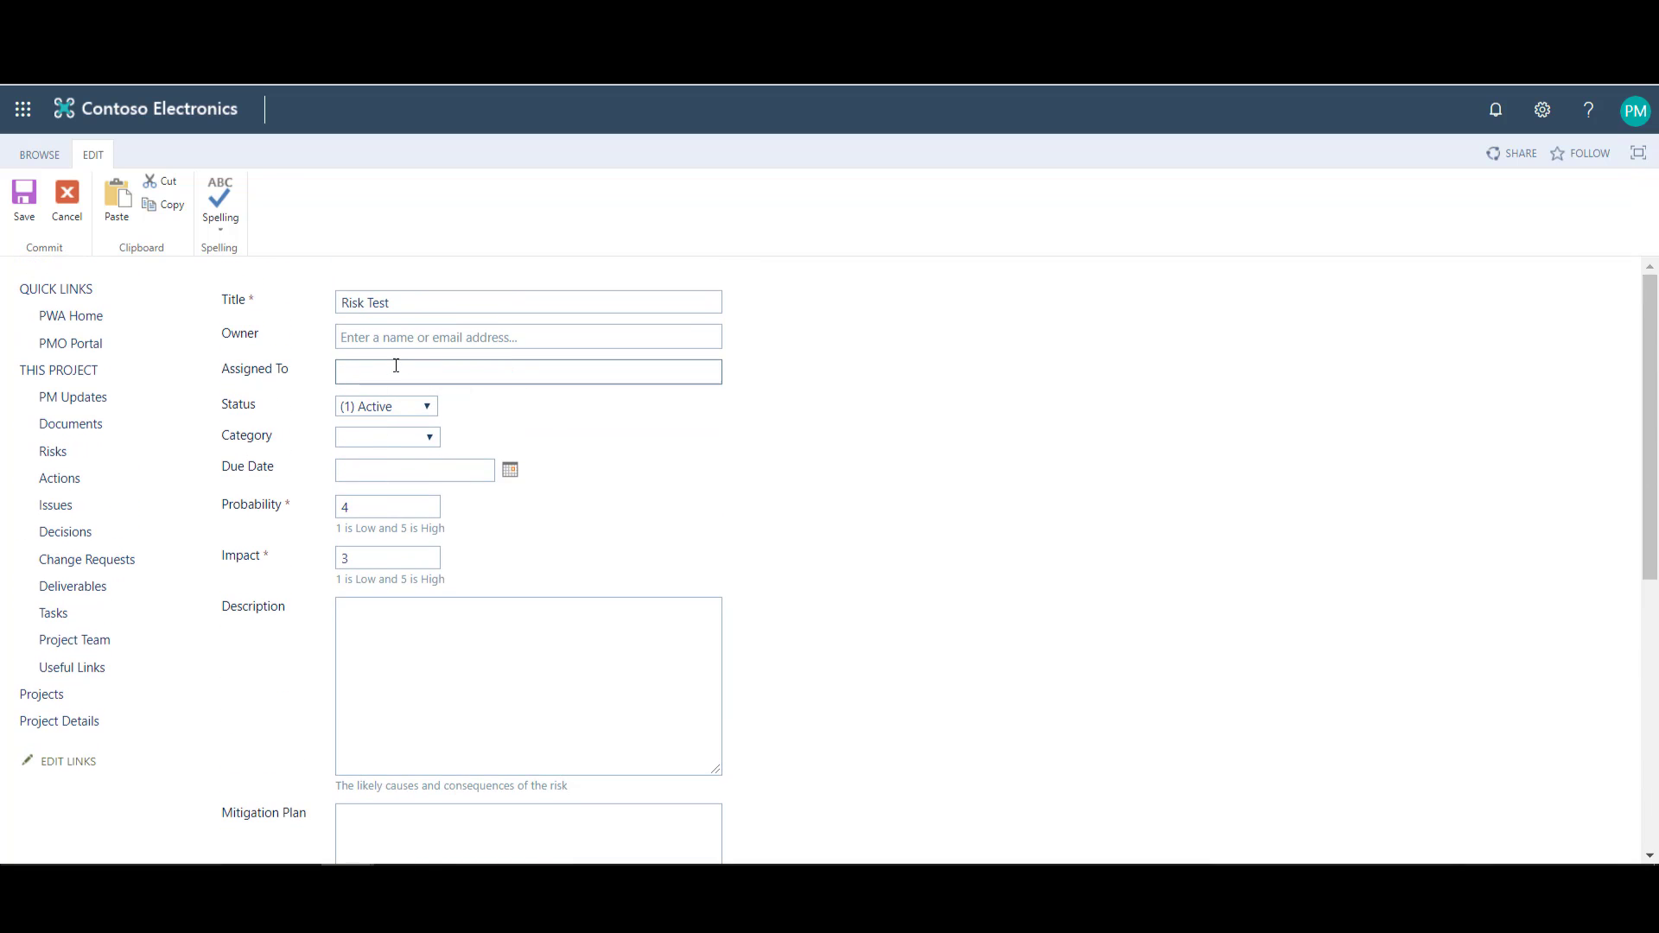
pyautogui.write('meg')
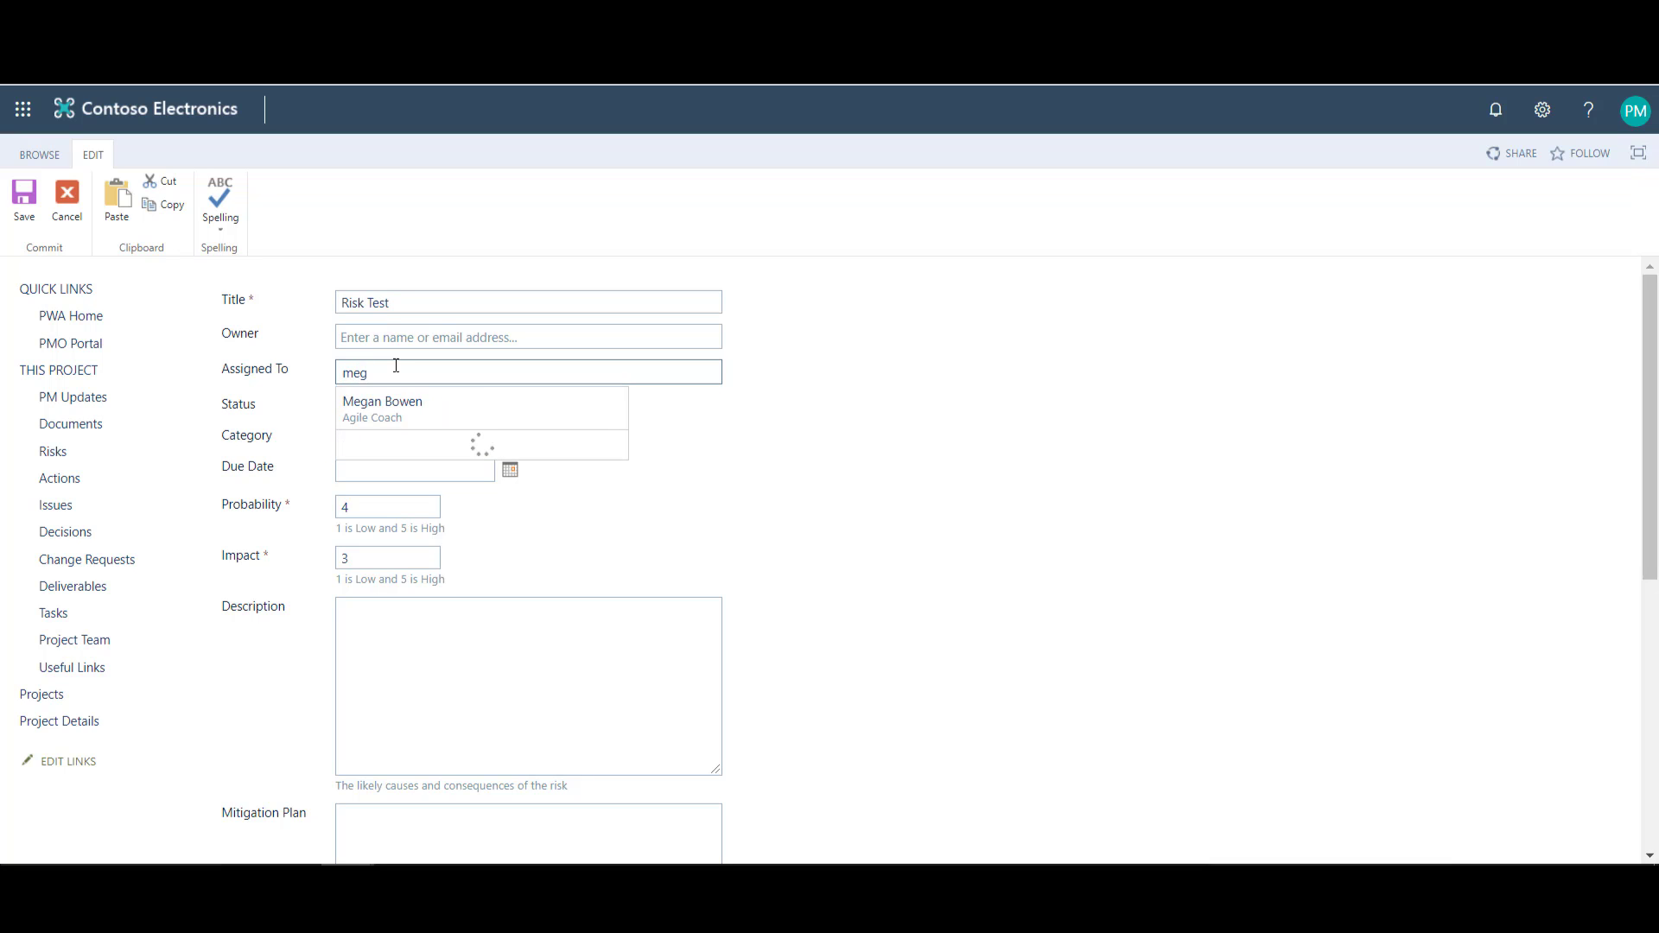
pyautogui.click(402, 410)
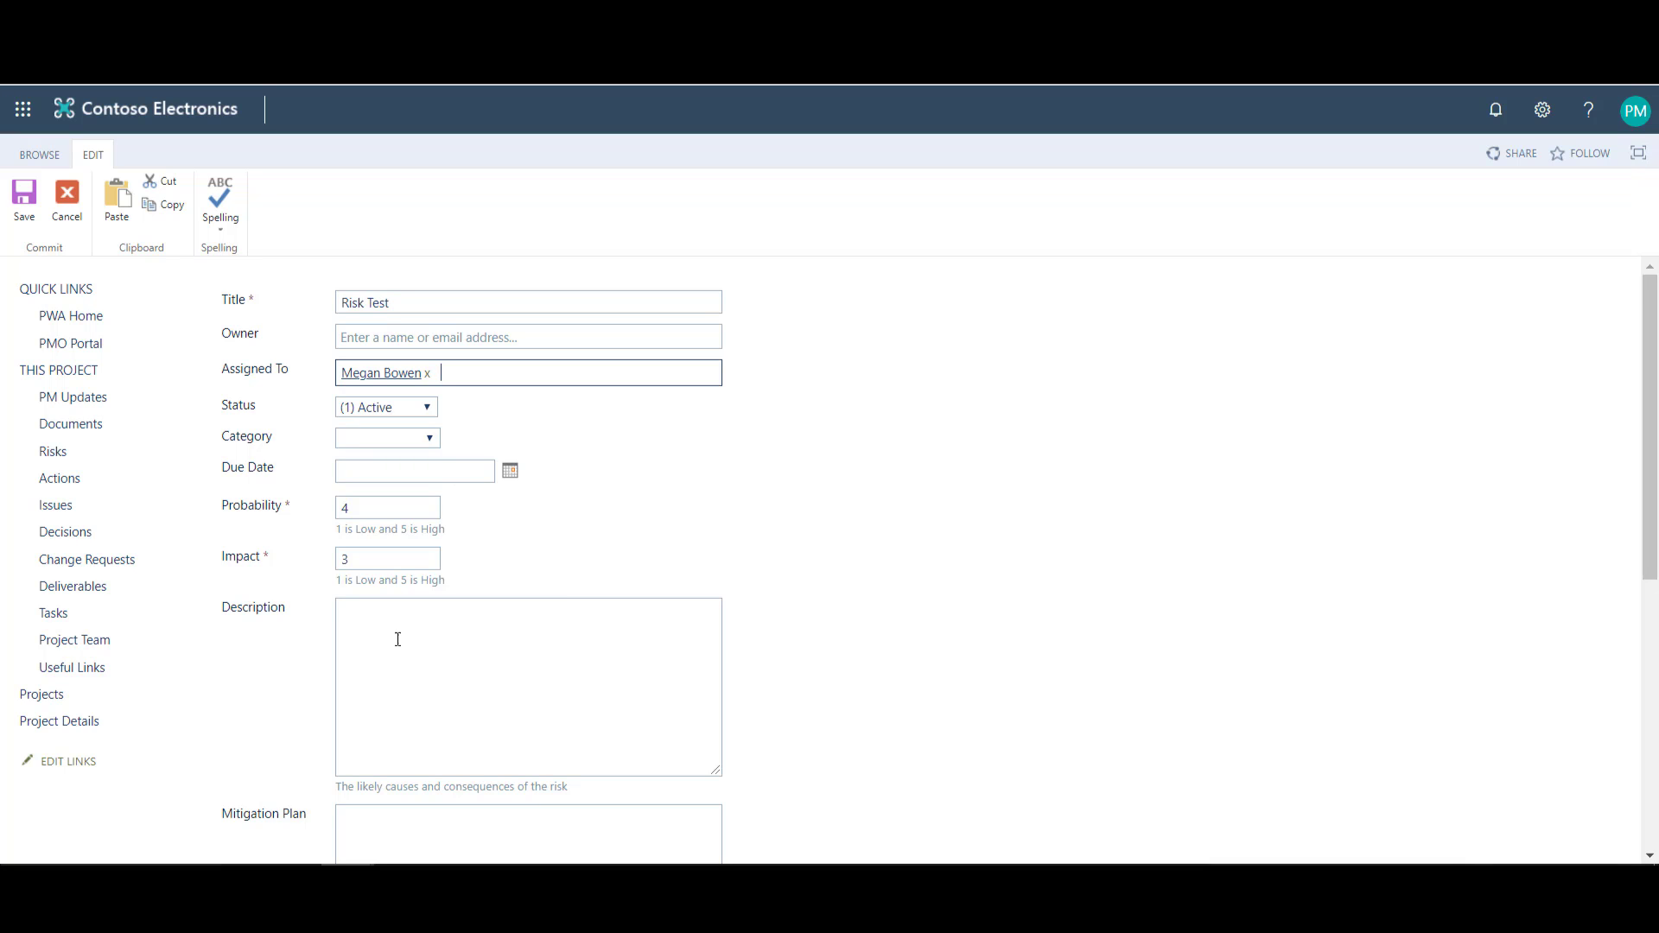
# - View the Project Web App home page in the other browser window and cancel the new risk without saving
pyautogui.click(348, 880)
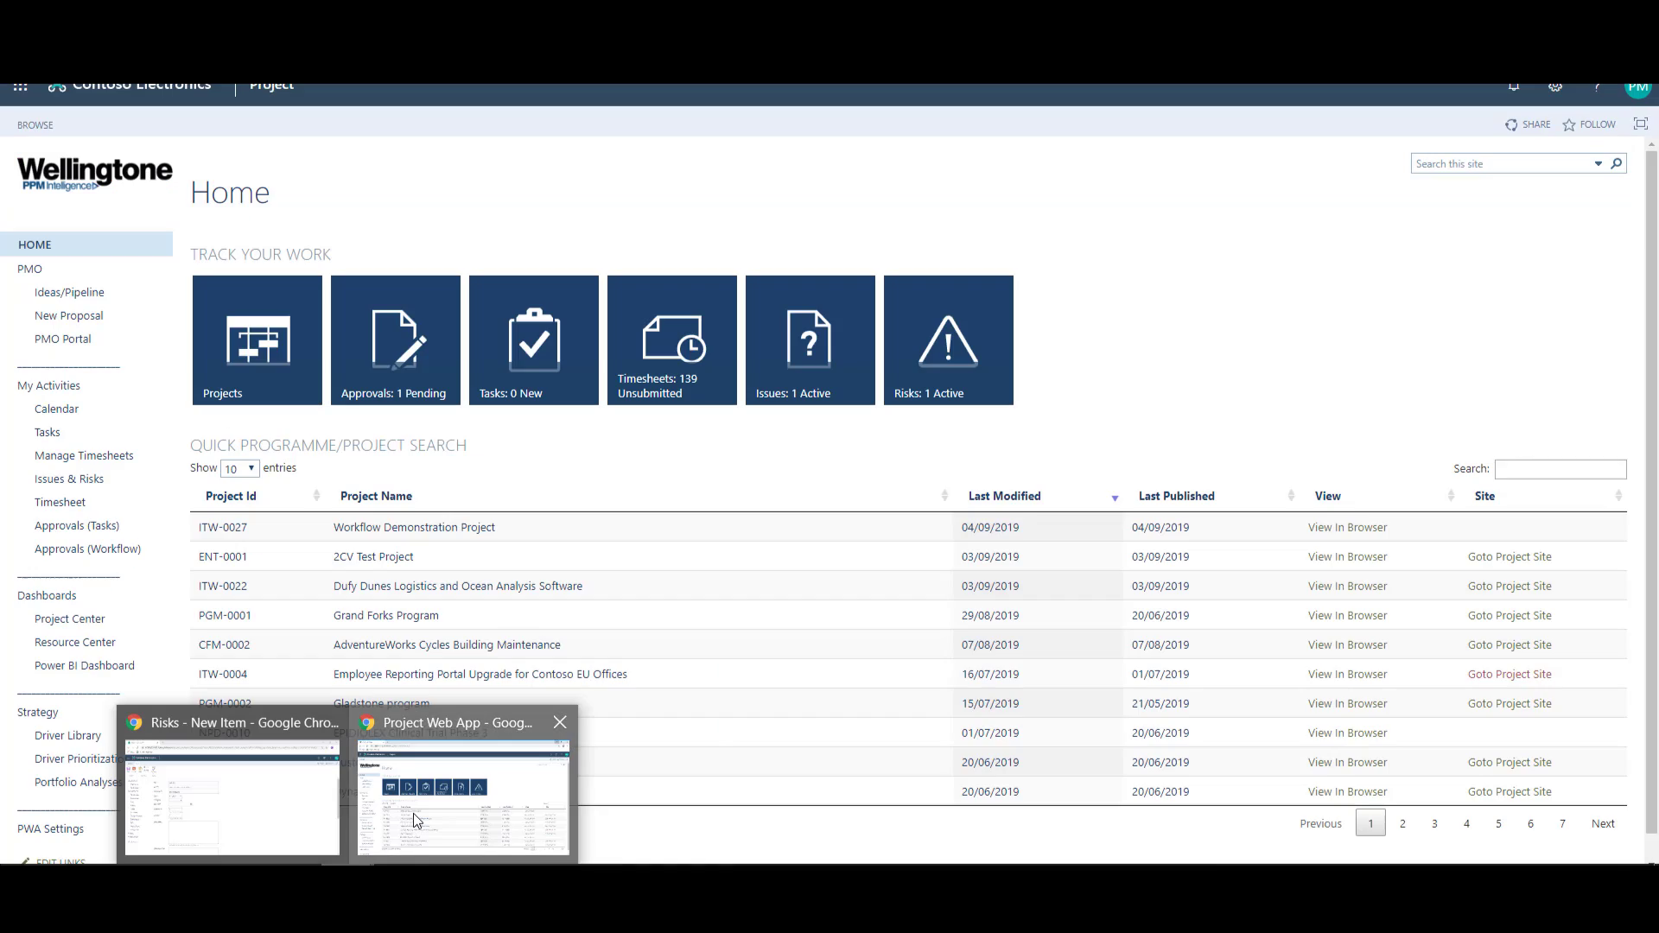
pyautogui.click(396, 842)
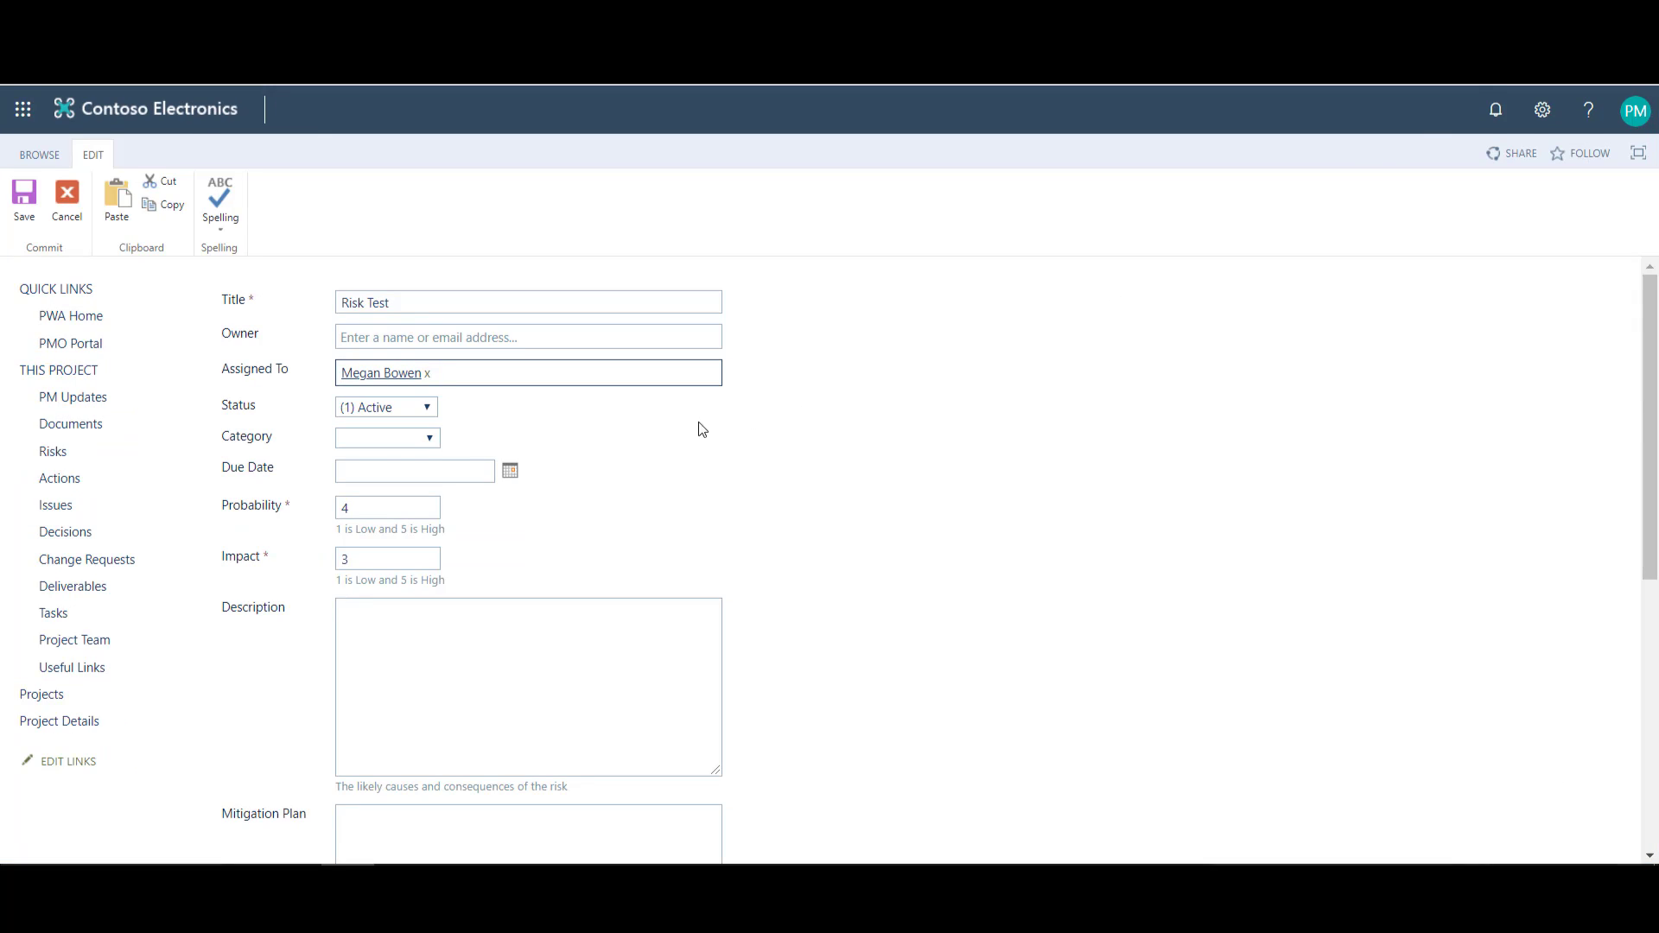
pyautogui.click(70, 211)
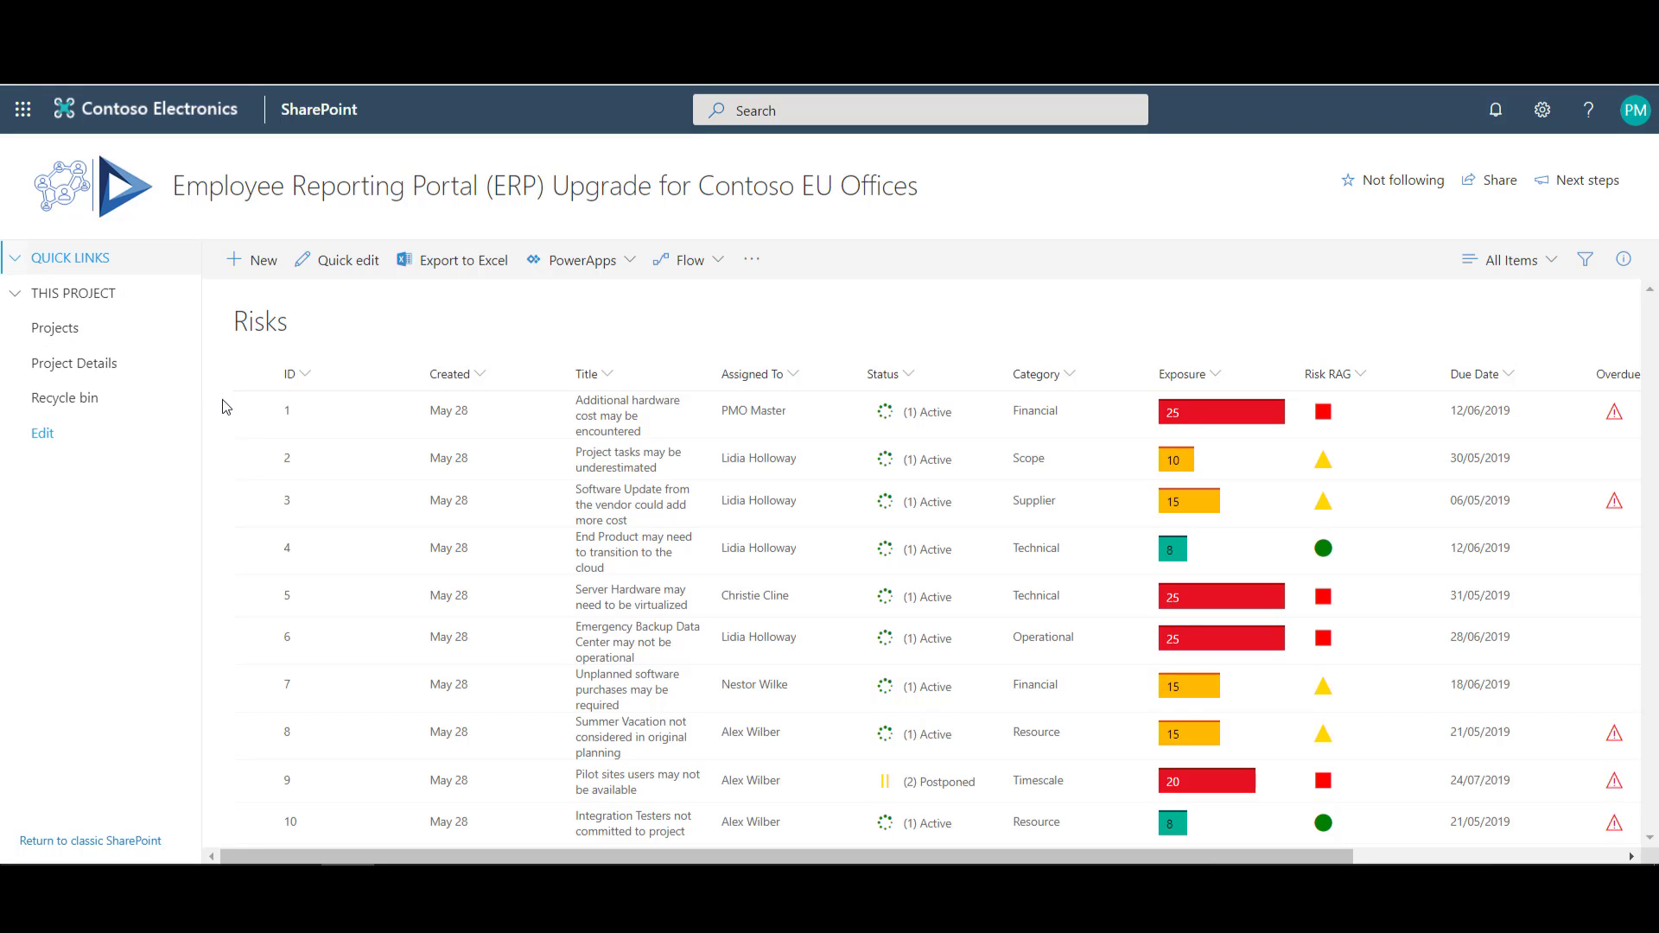
# - Open the risk "Additional hardware cost may be encountered" for editing and close its form without saving
pyautogui.click(253, 415)
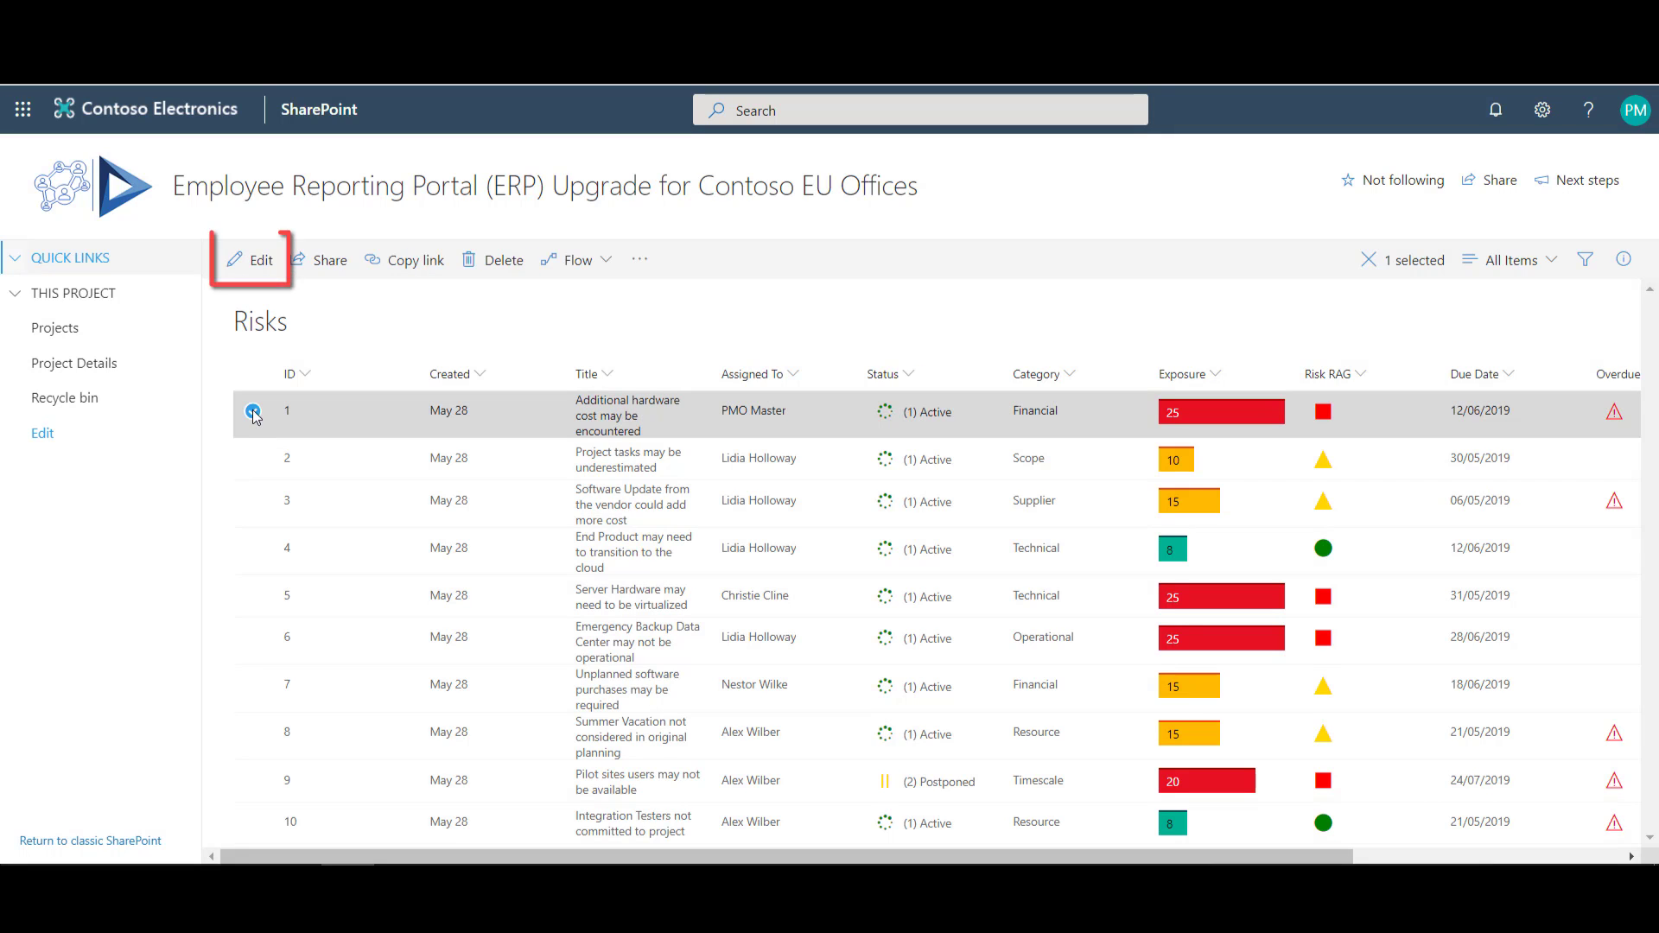
pyautogui.click(267, 264)
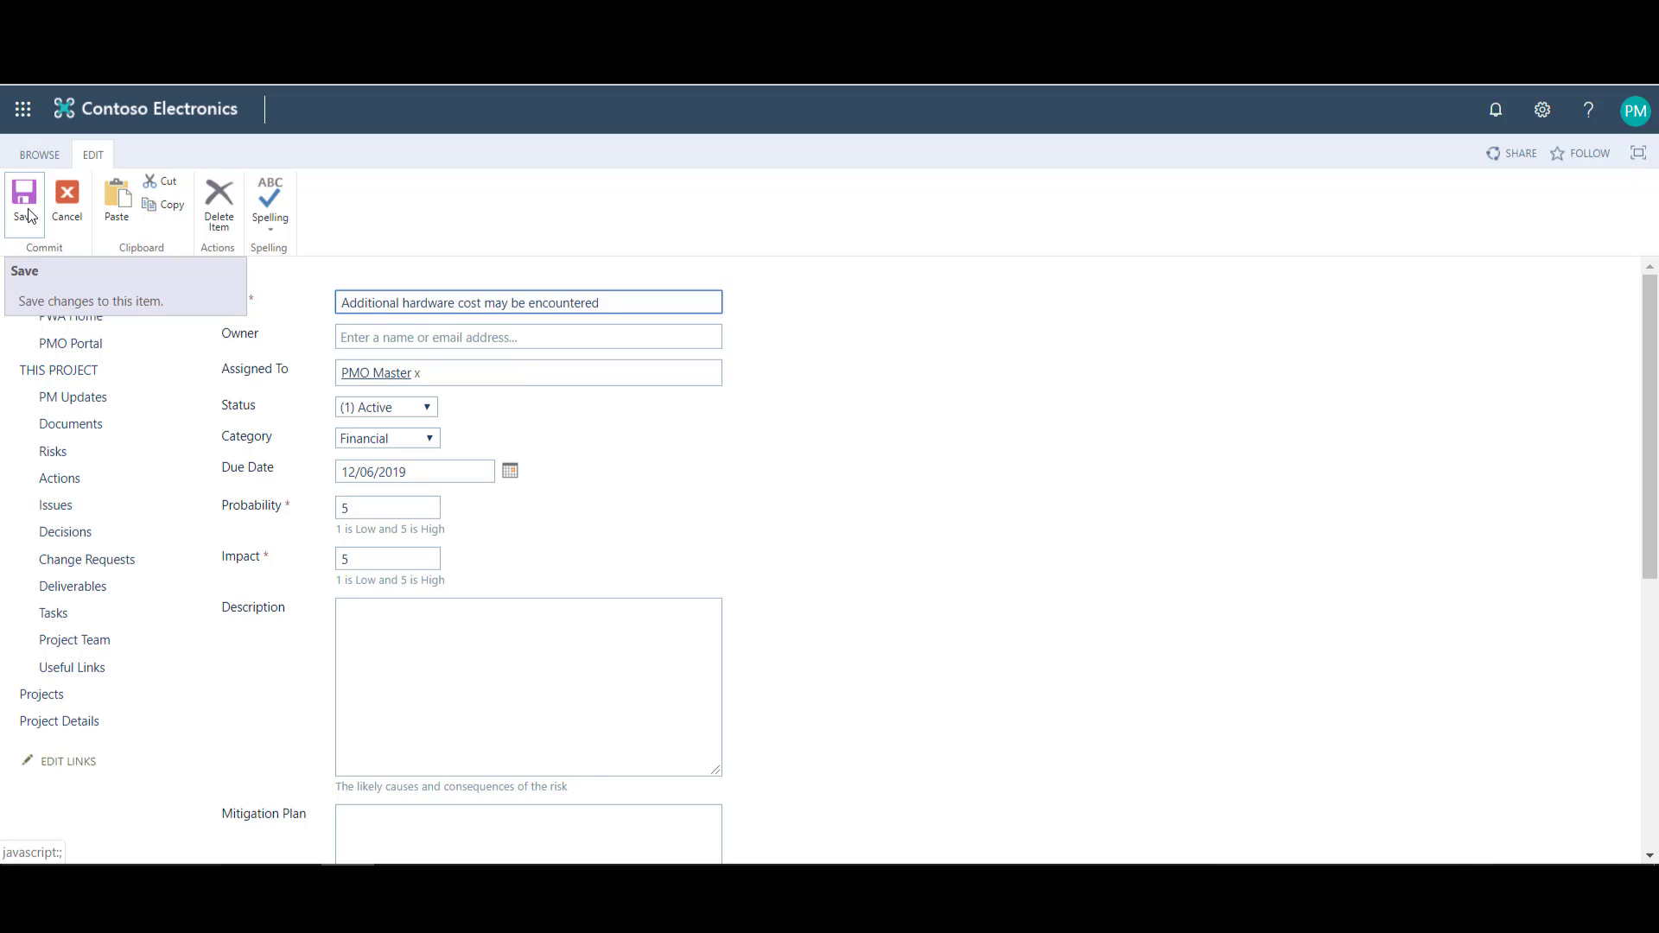
pyautogui.click(65, 213)
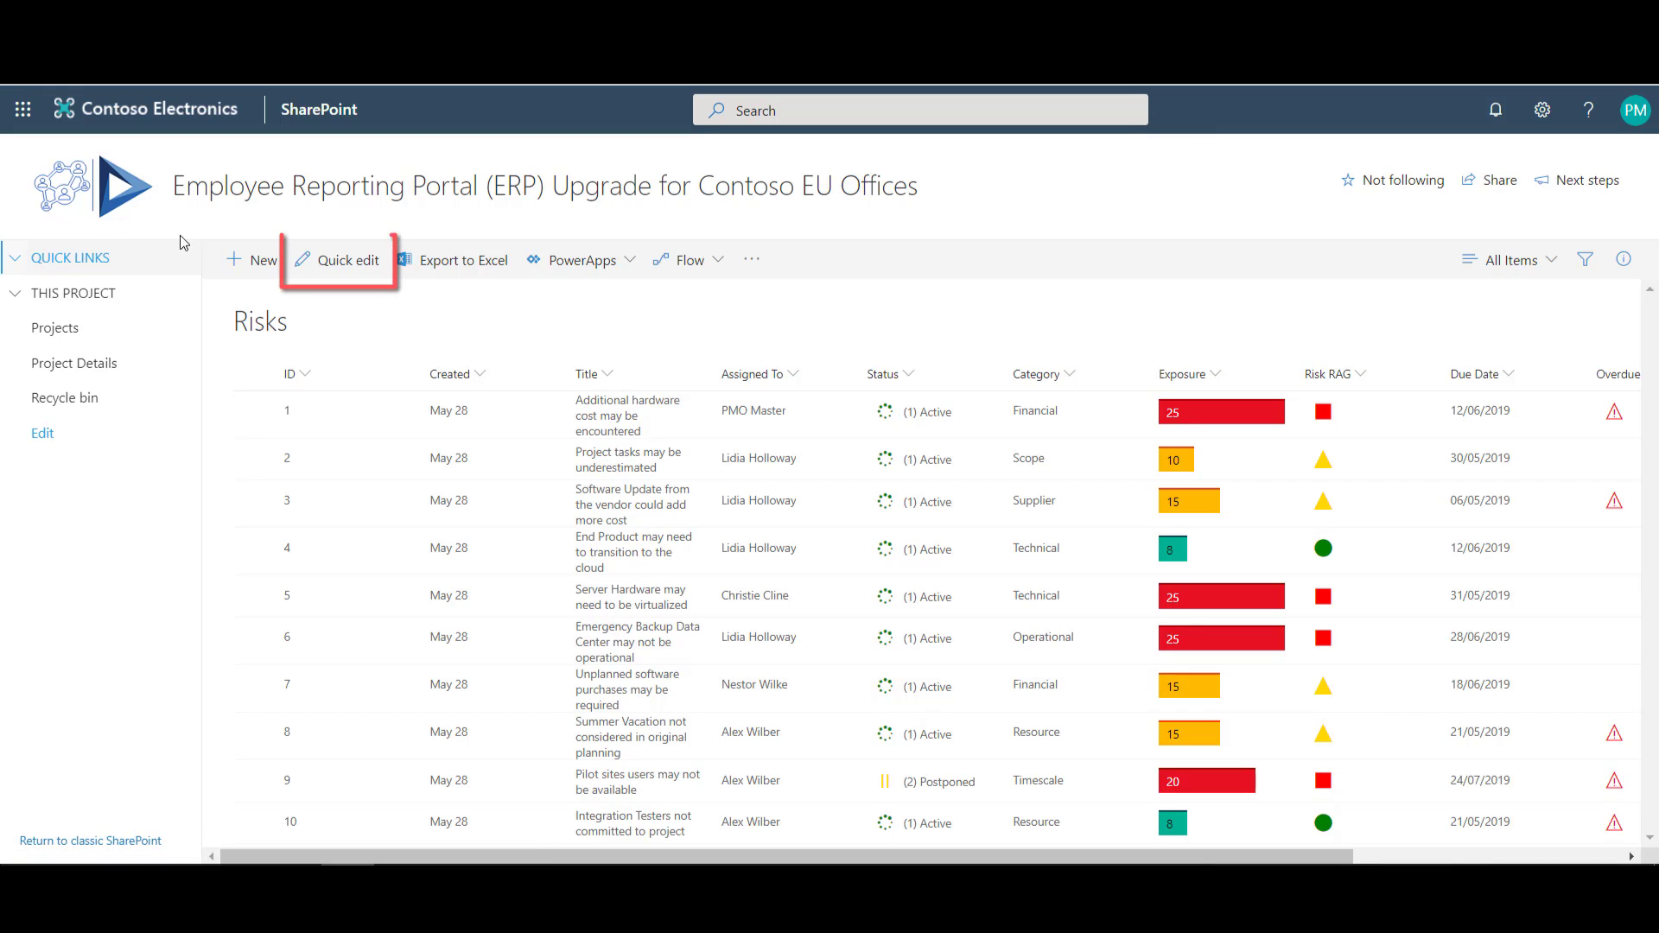
# - Put the Risks list into quick edit, check its Assigned To, Due Date and Category cells, and exit quick edit
pyautogui.click(347, 278)
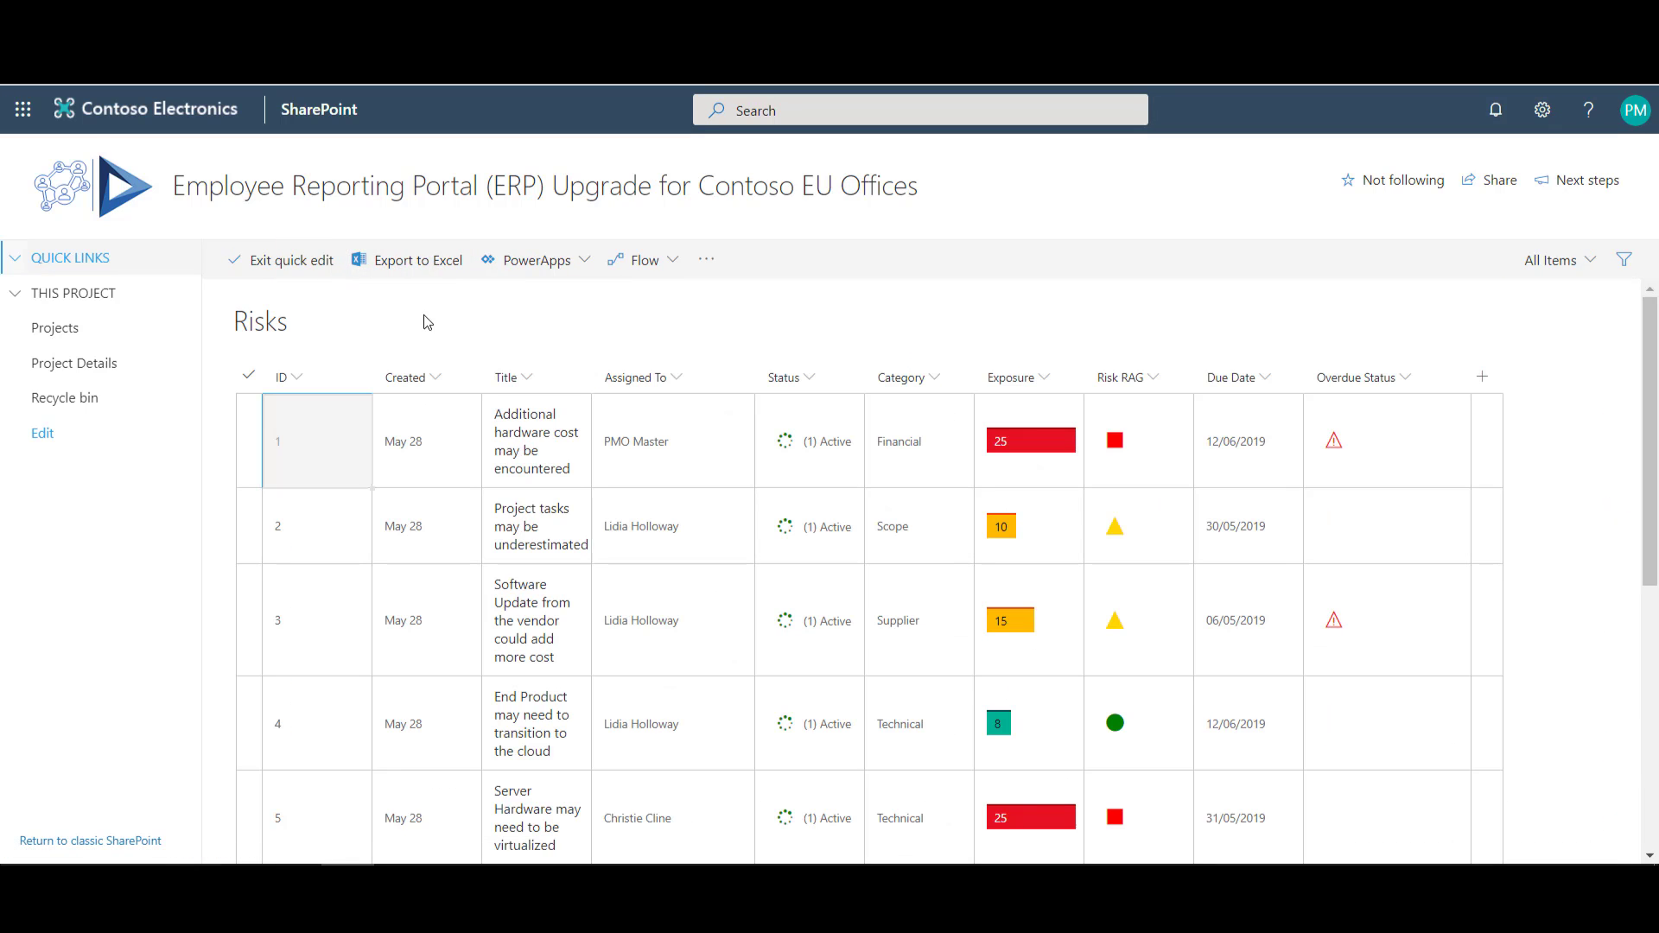
pyautogui.click(707, 420)
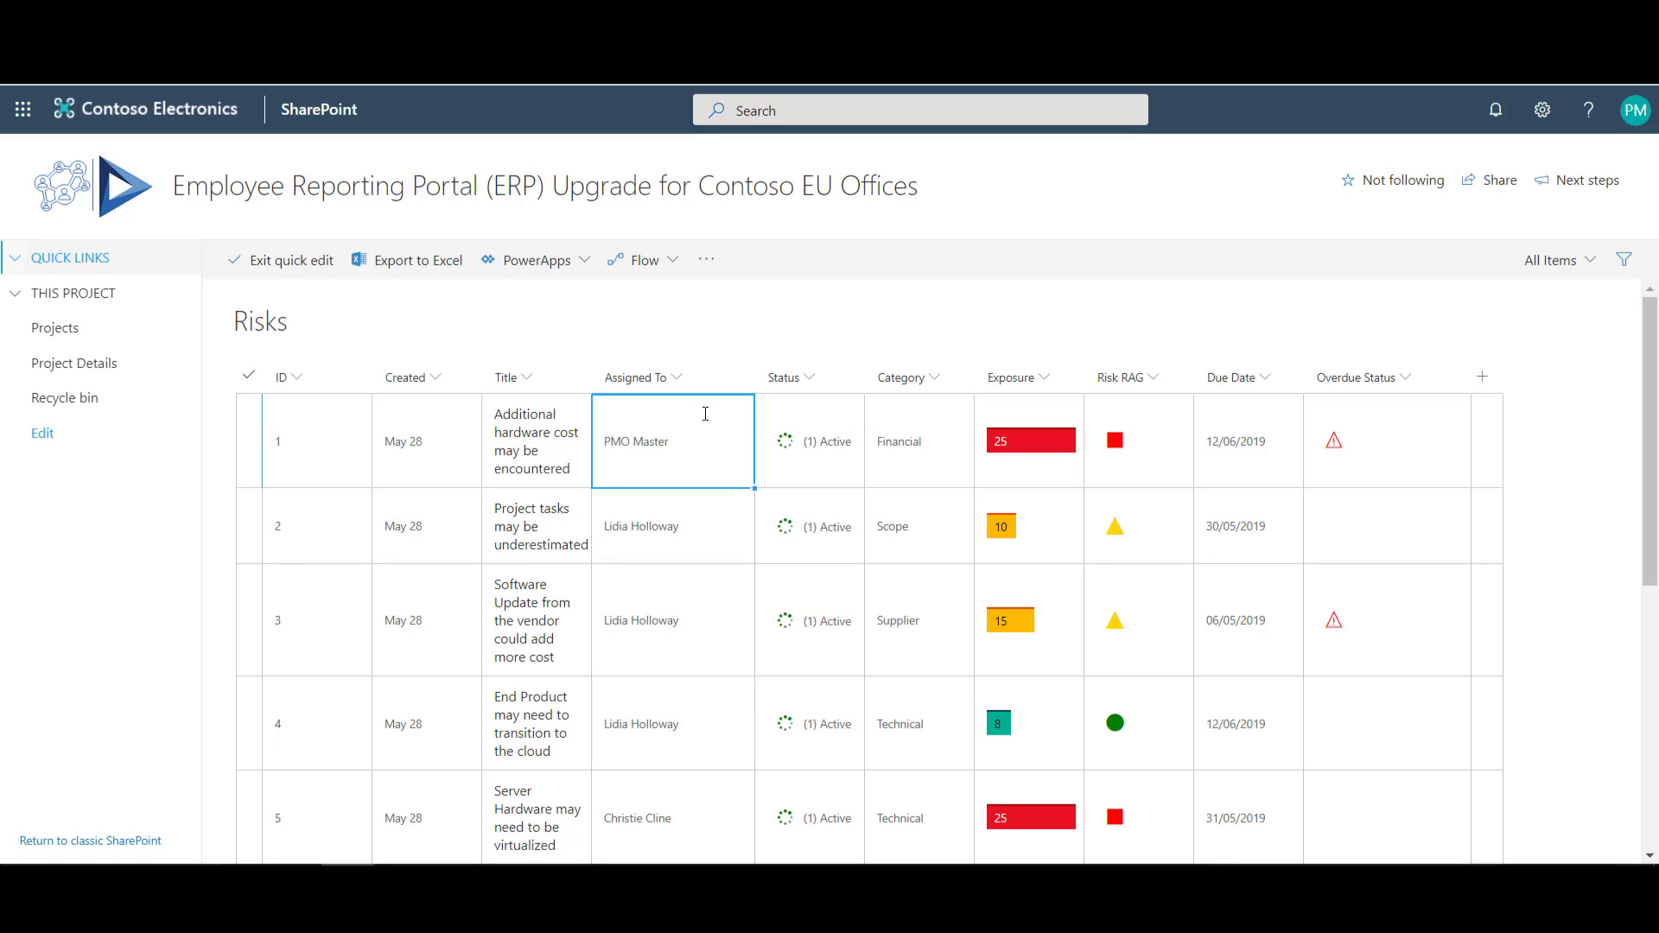
pyautogui.click(745, 594)
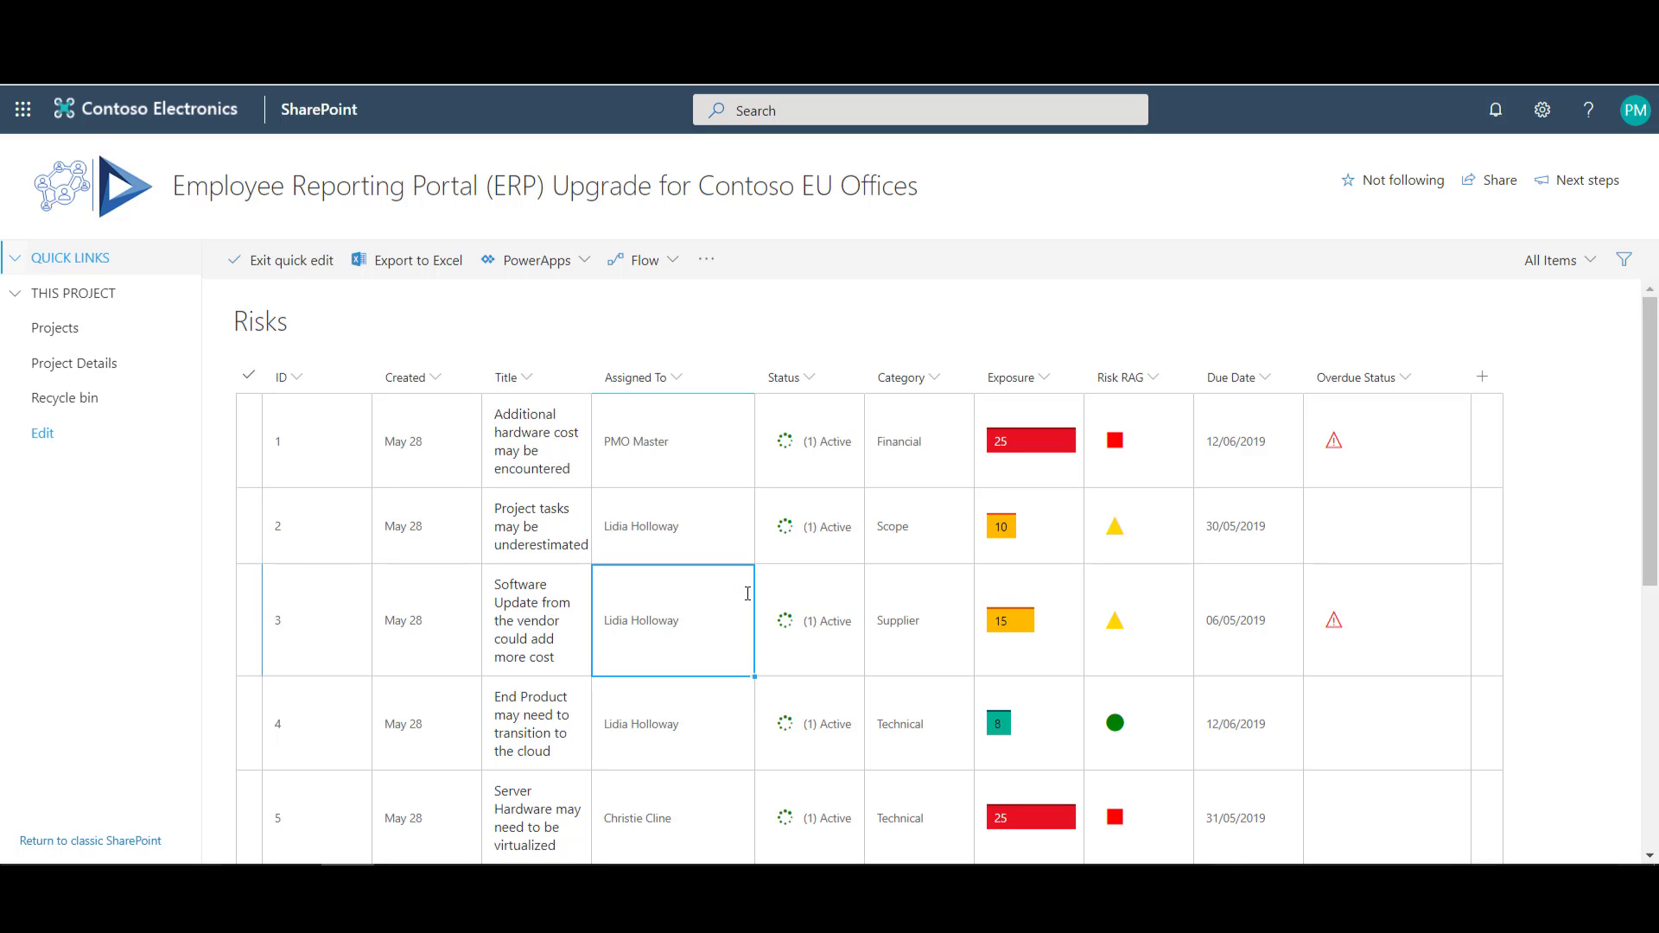
pyautogui.click(1171, 549)
pyautogui.click(1289, 409)
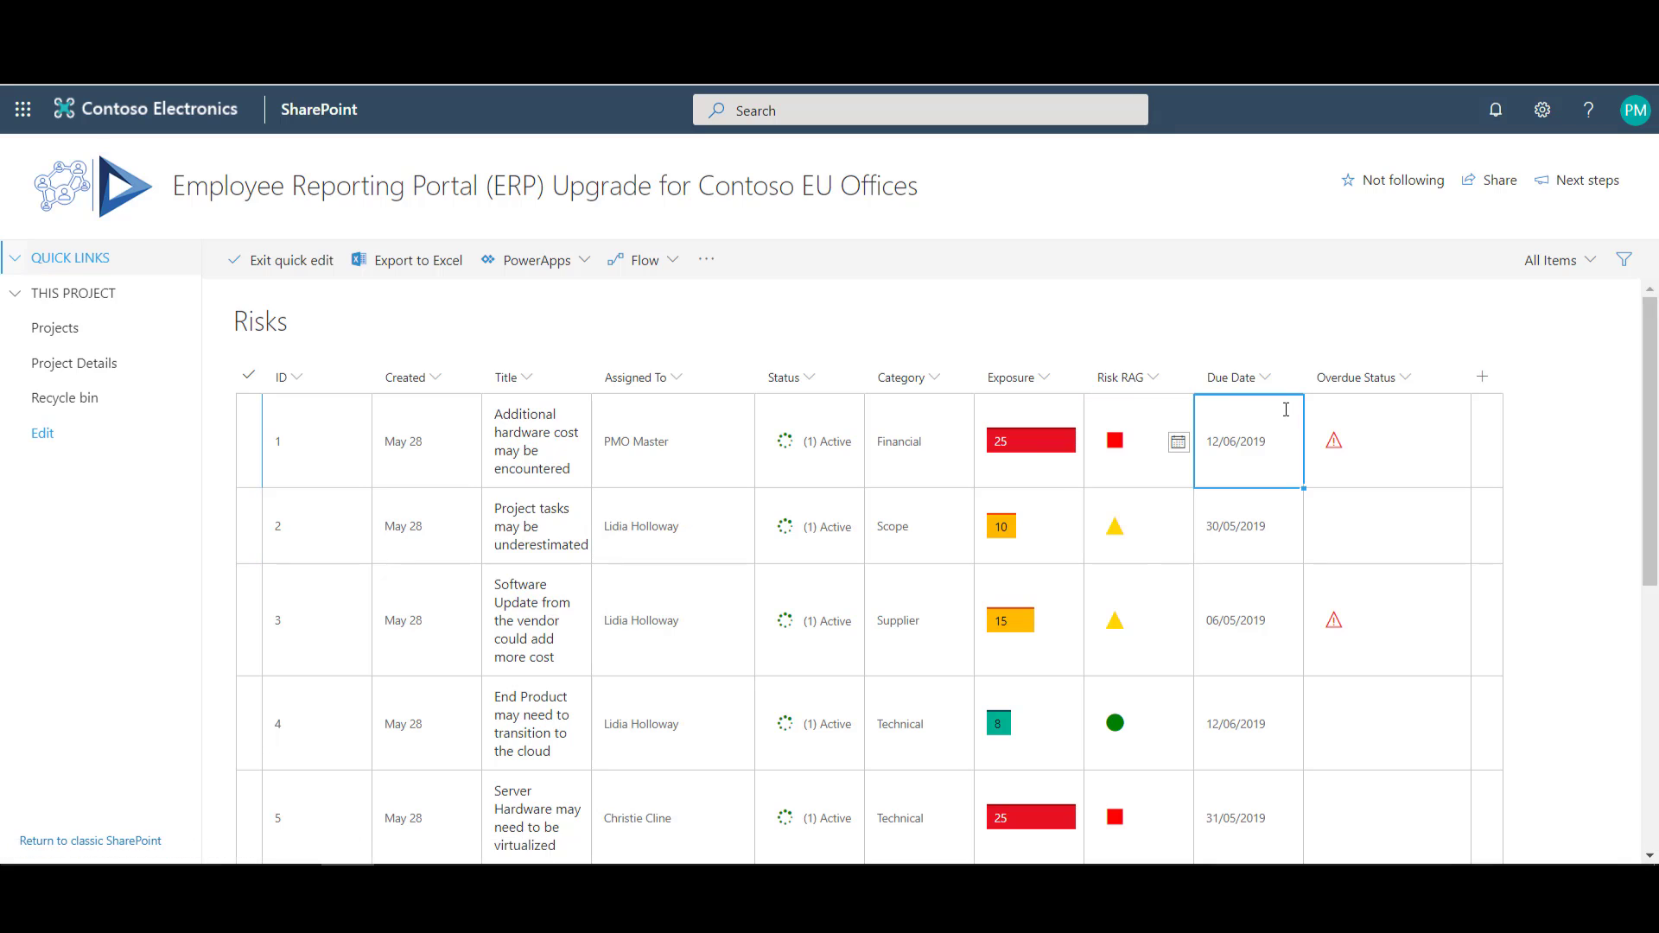
pyautogui.click(955, 425)
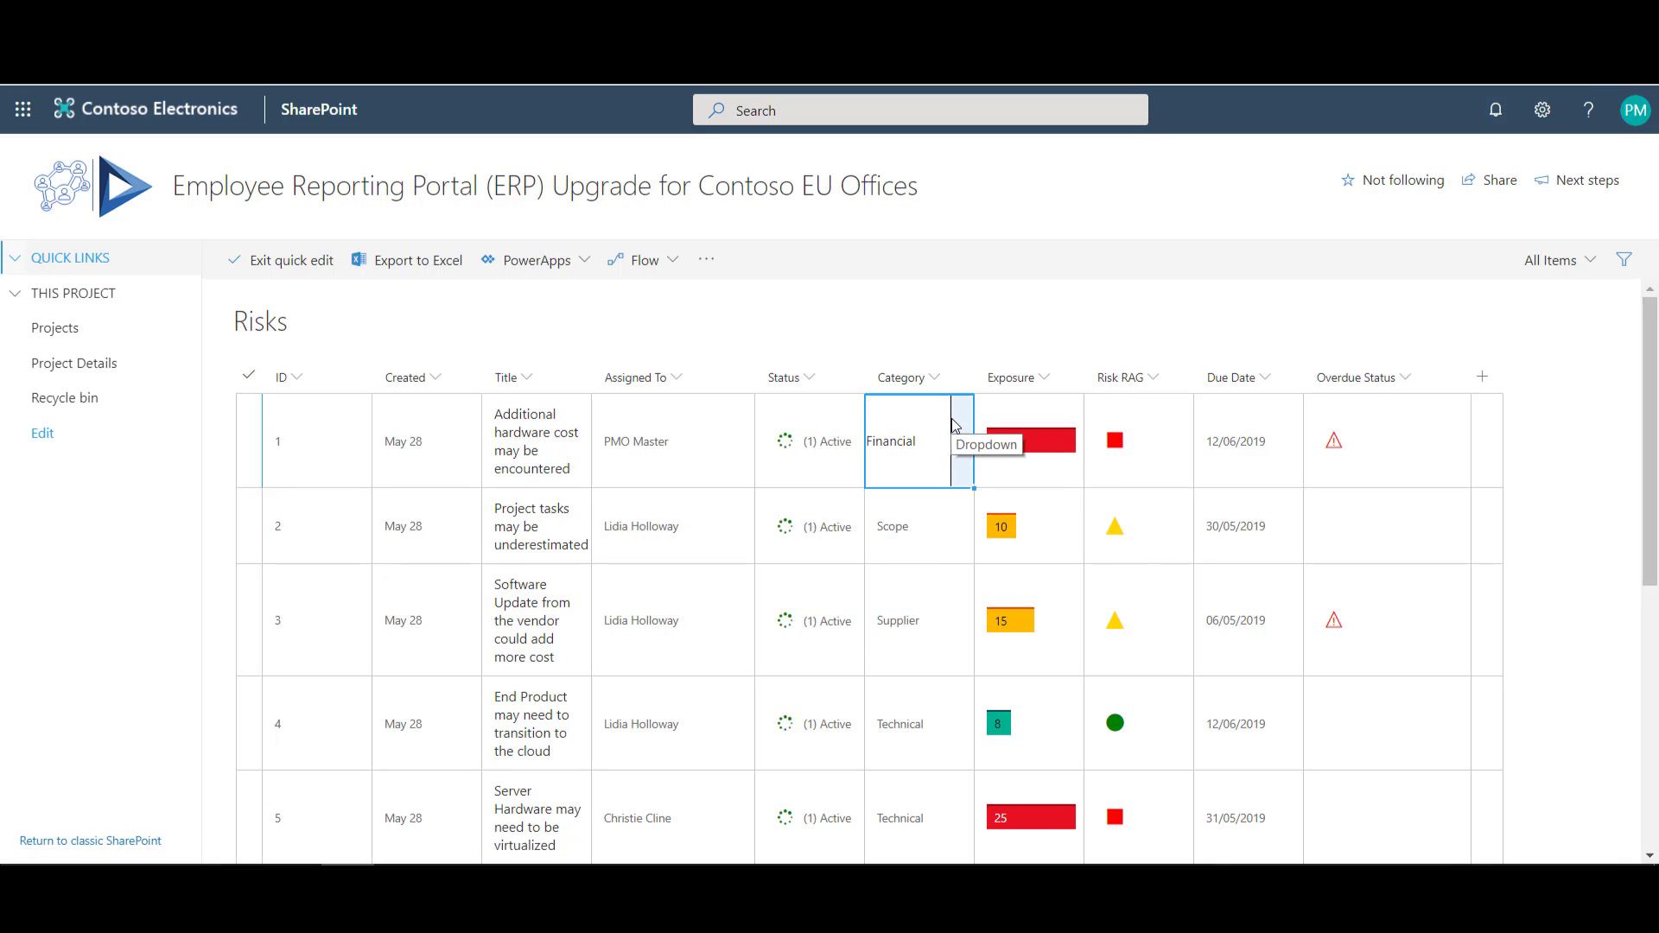
pyautogui.click(937, 688)
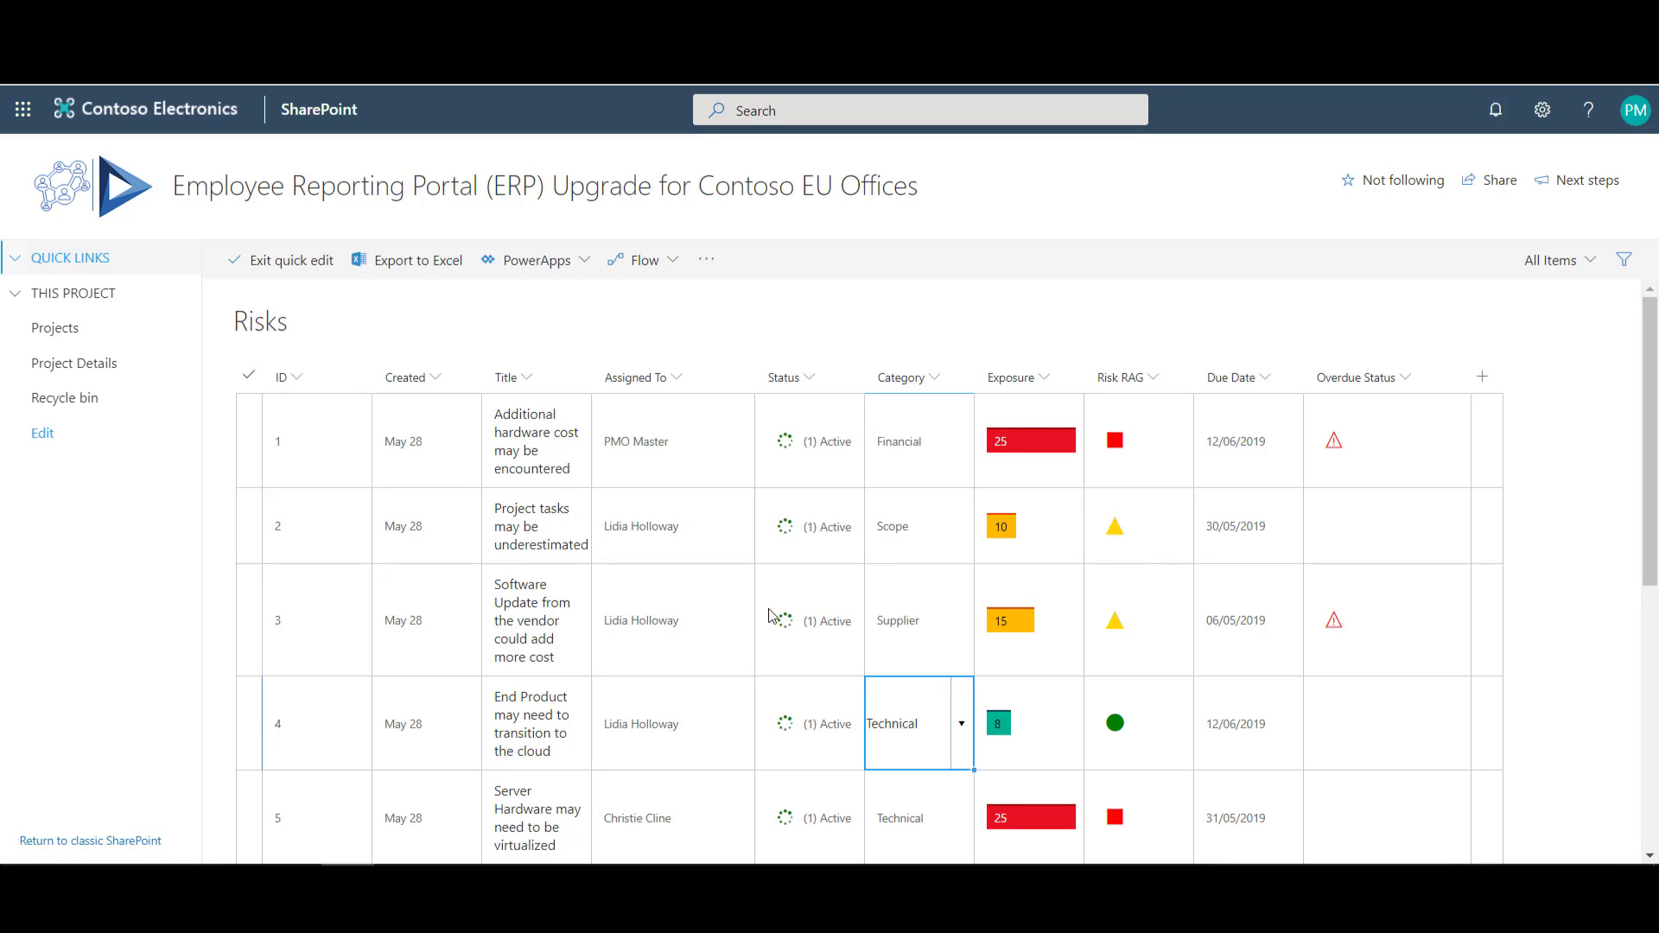
pyautogui.click(281, 261)
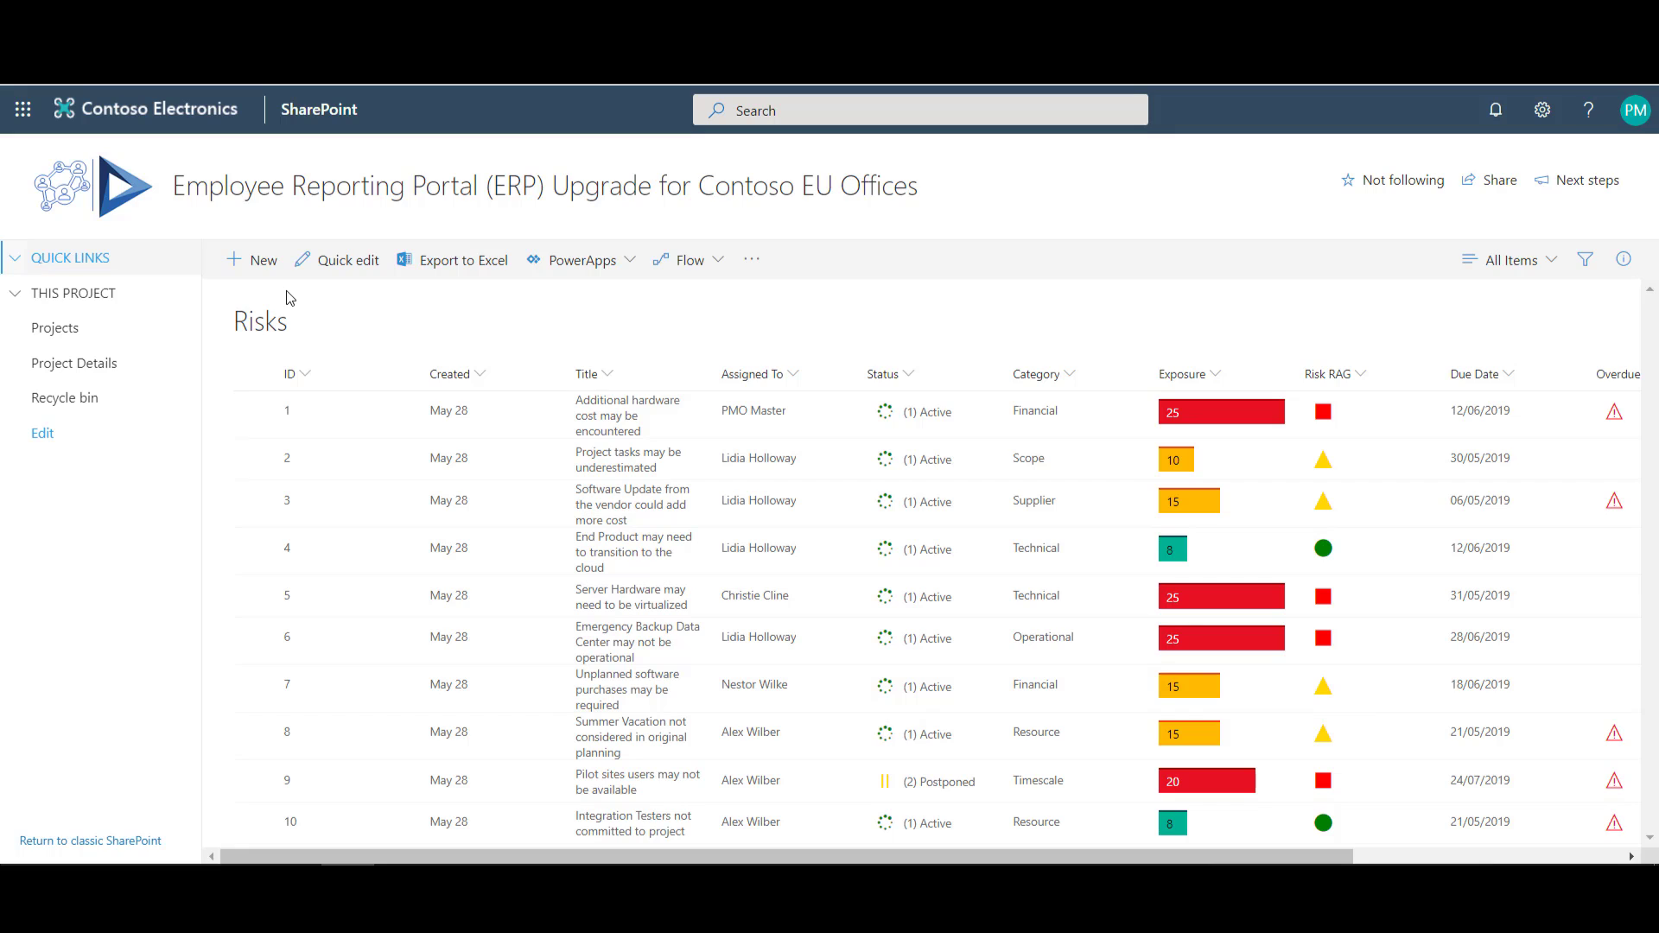
# - From the project home page, view the critical active issue "Data Center experienced long term power outage" and close it
pyautogui.click(62, 184)
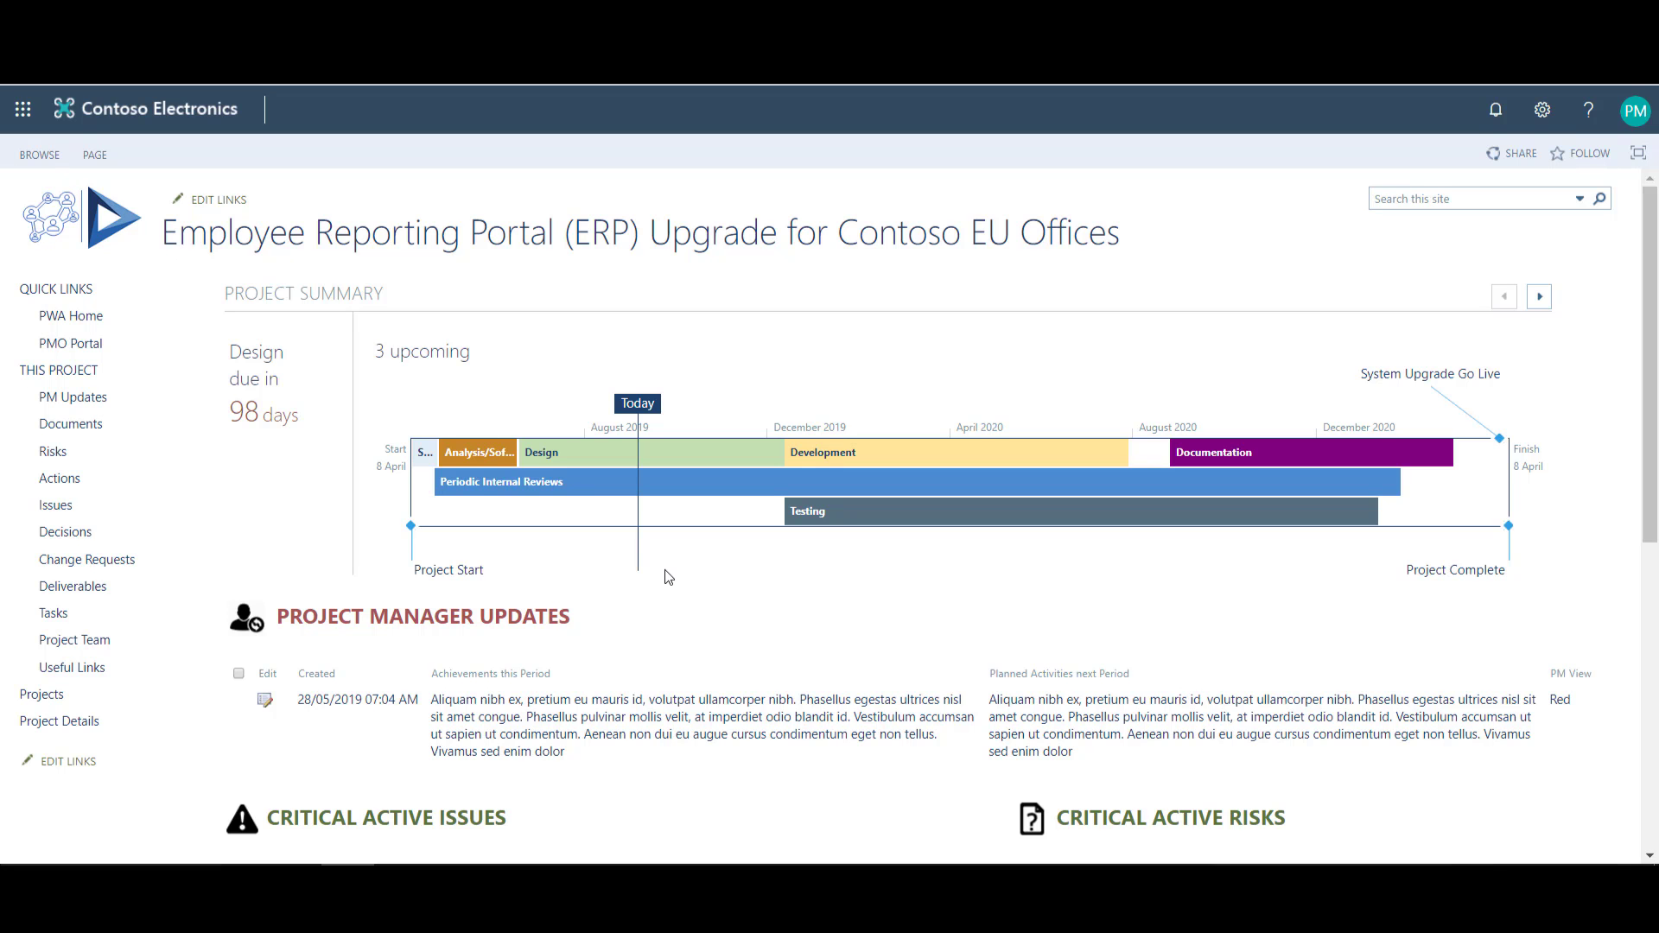
pyautogui.scroll(-3, 669, 577)
pyautogui.scroll(-3, 667, 577)
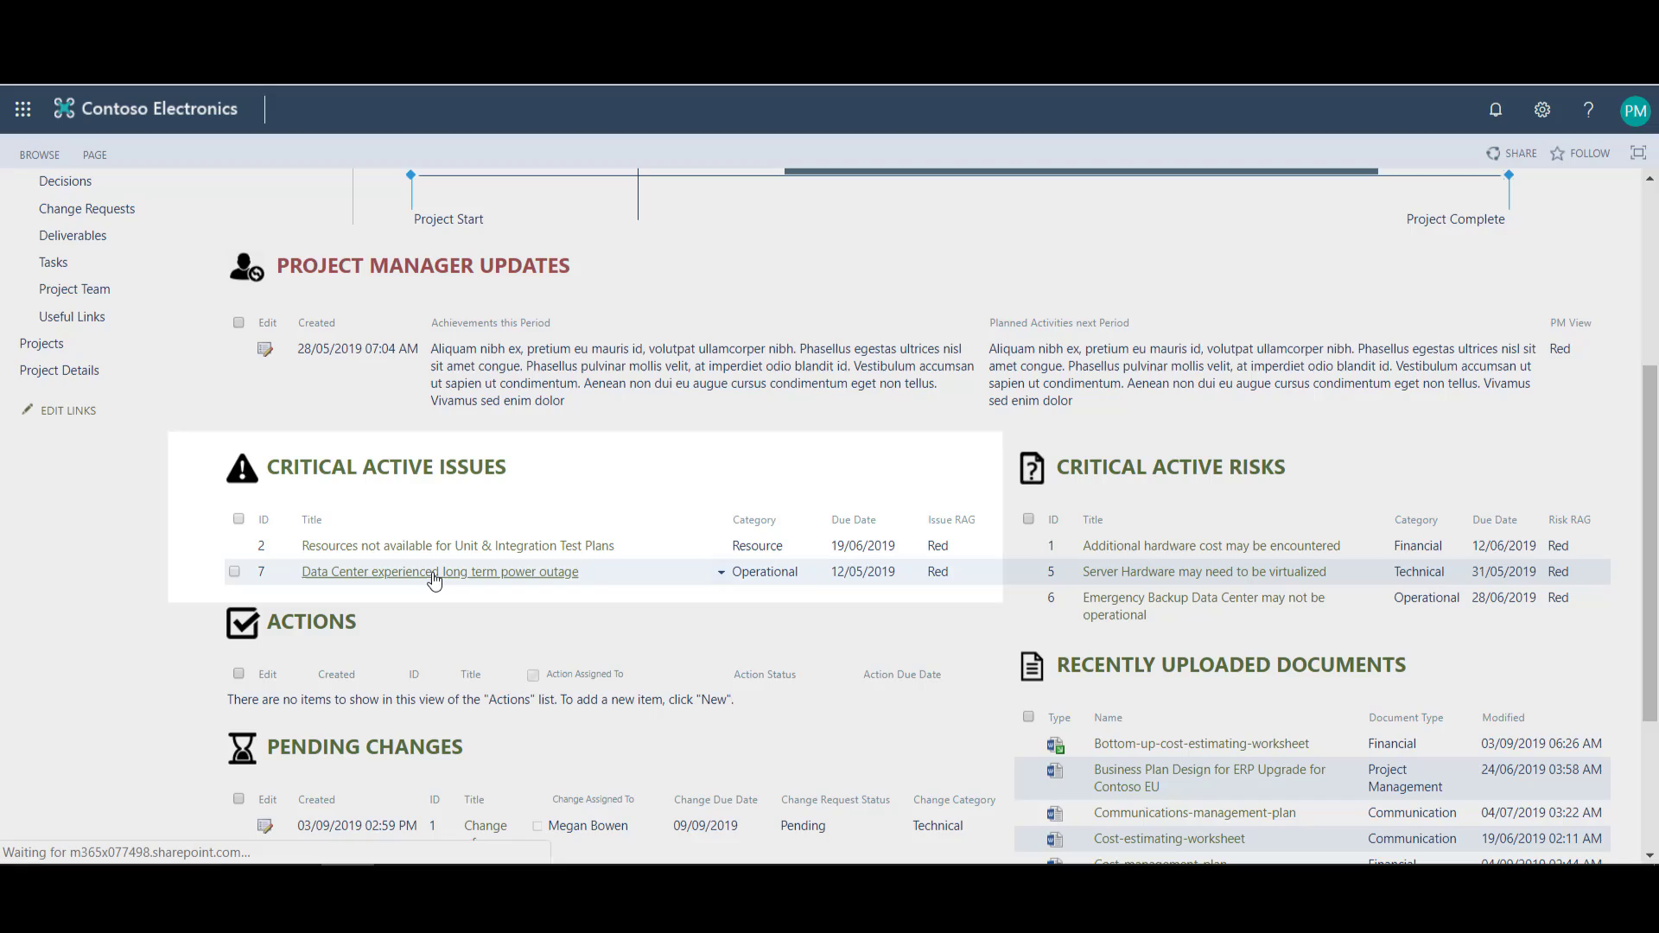
pyautogui.click(435, 573)
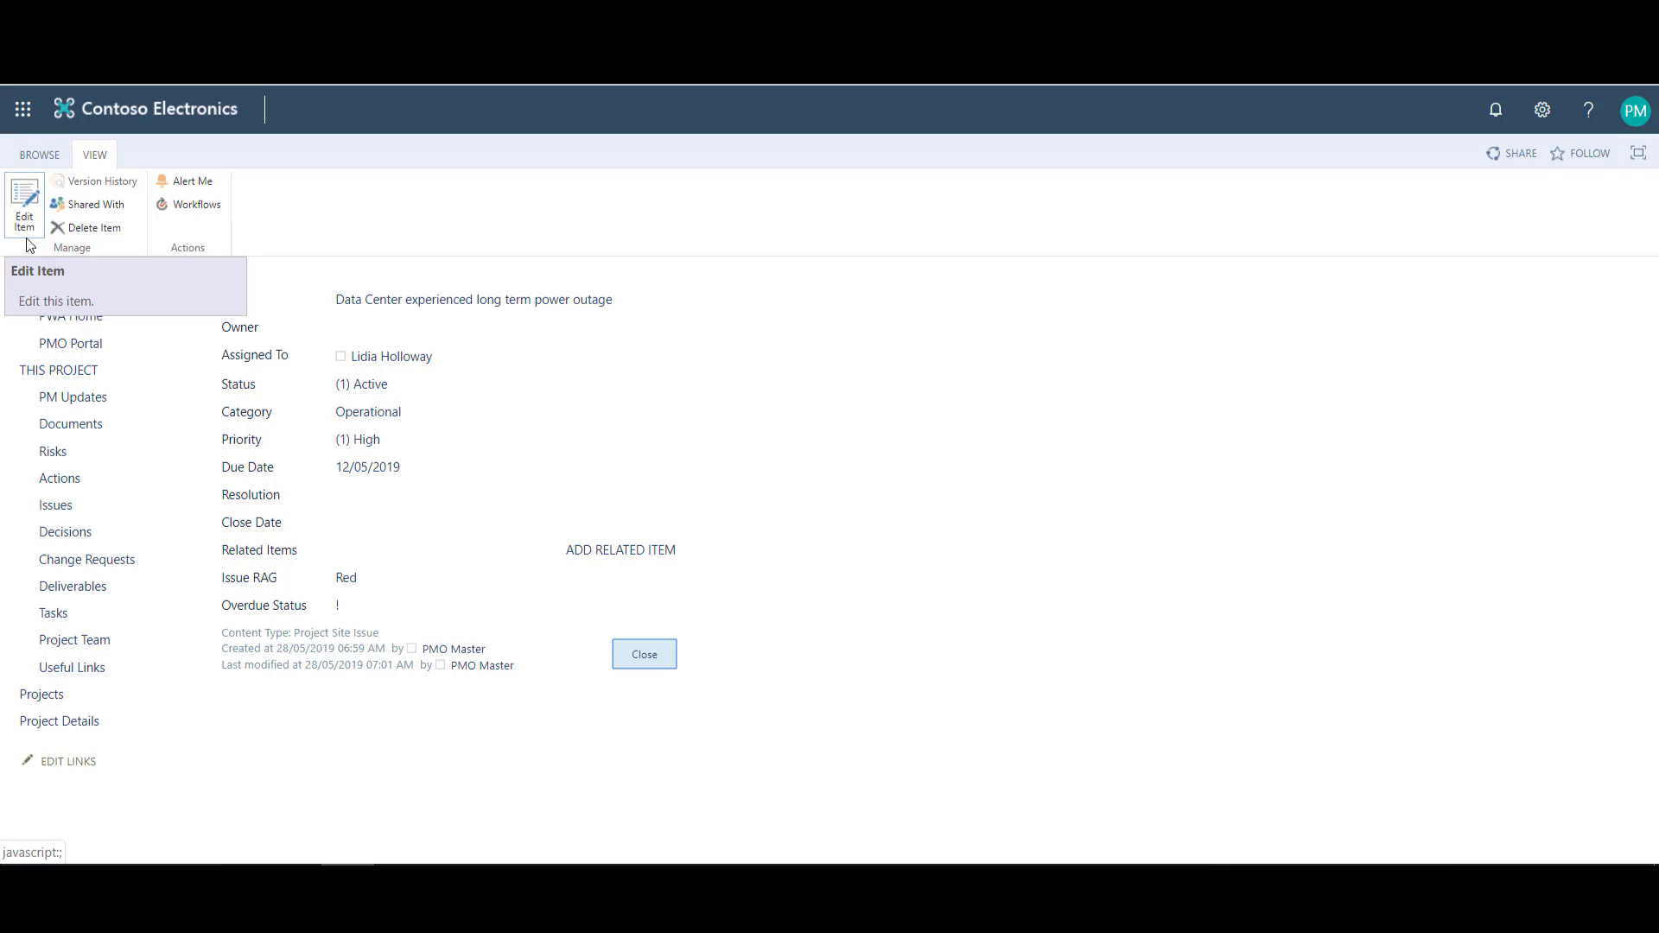
pyautogui.click(641, 660)
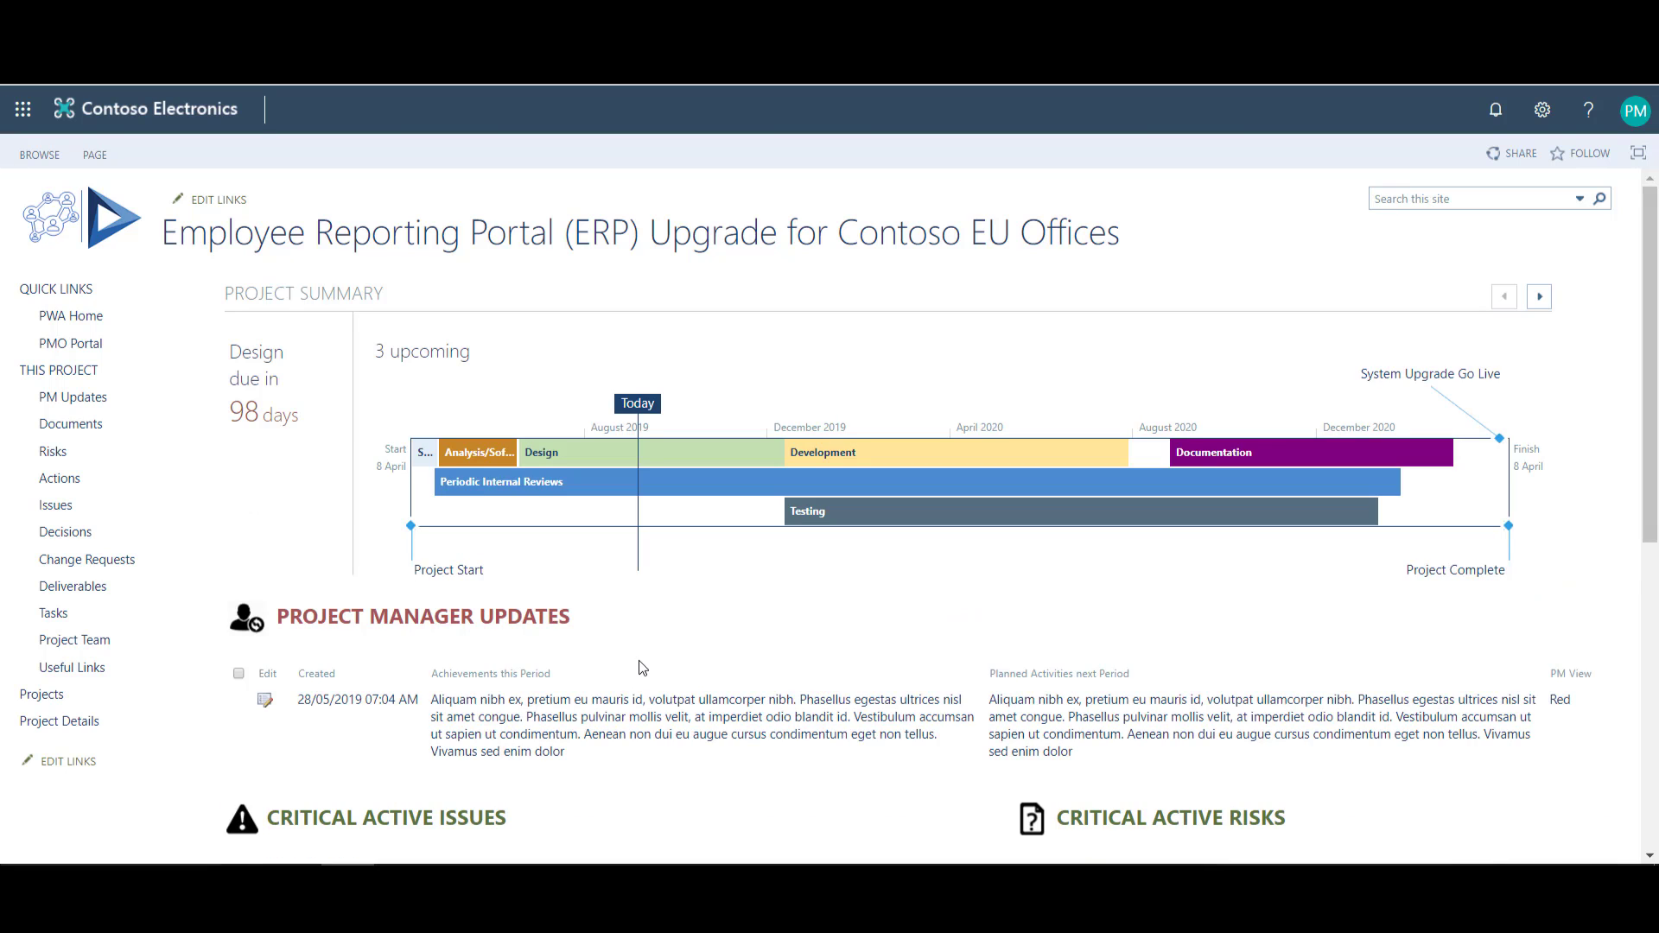
# - View the project's Issues list, briefly select "Unplanned Software costs driving costs up", and return to the project home page
pyautogui.click(63, 509)
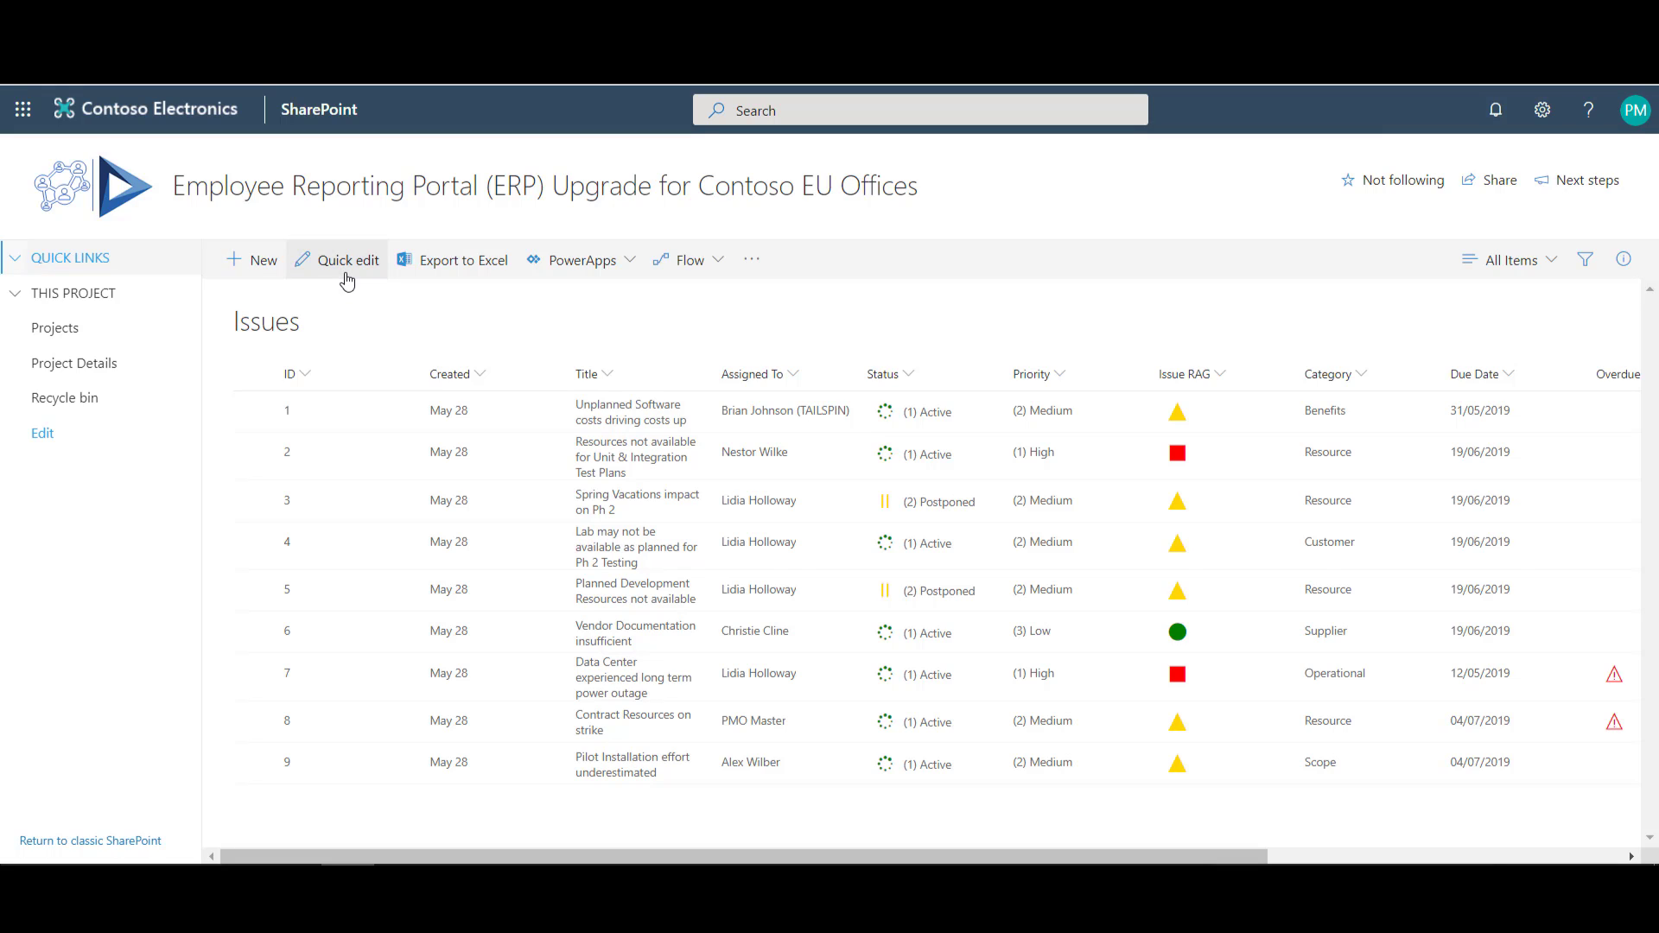
pyautogui.click(252, 412)
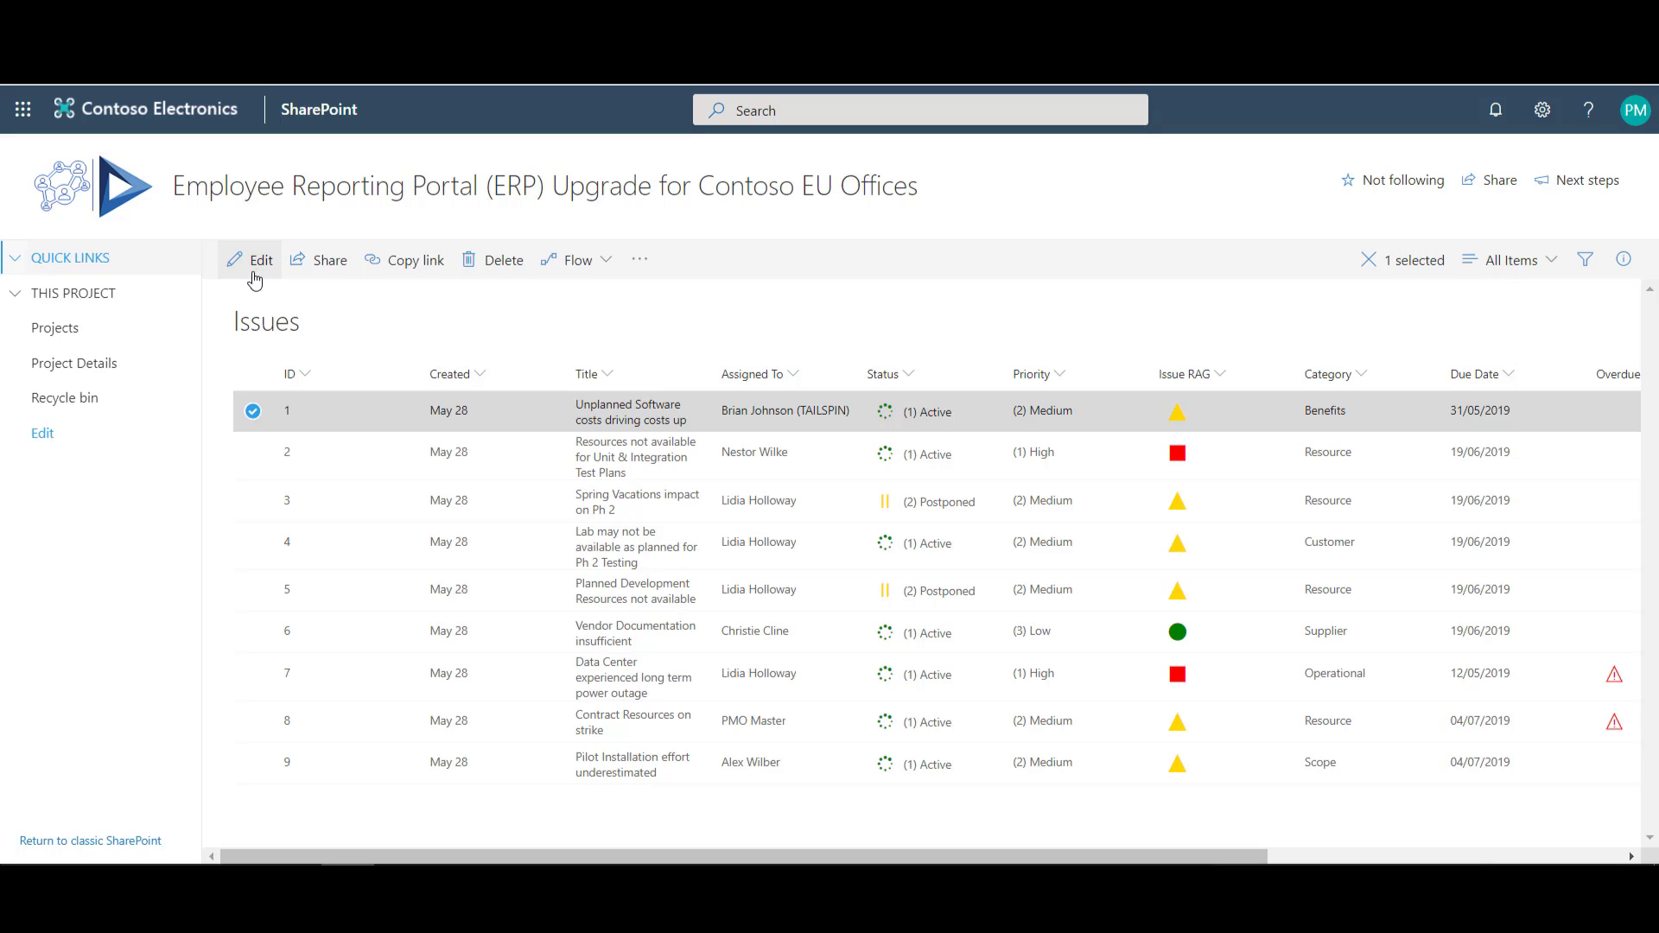
pyautogui.press('Escape')
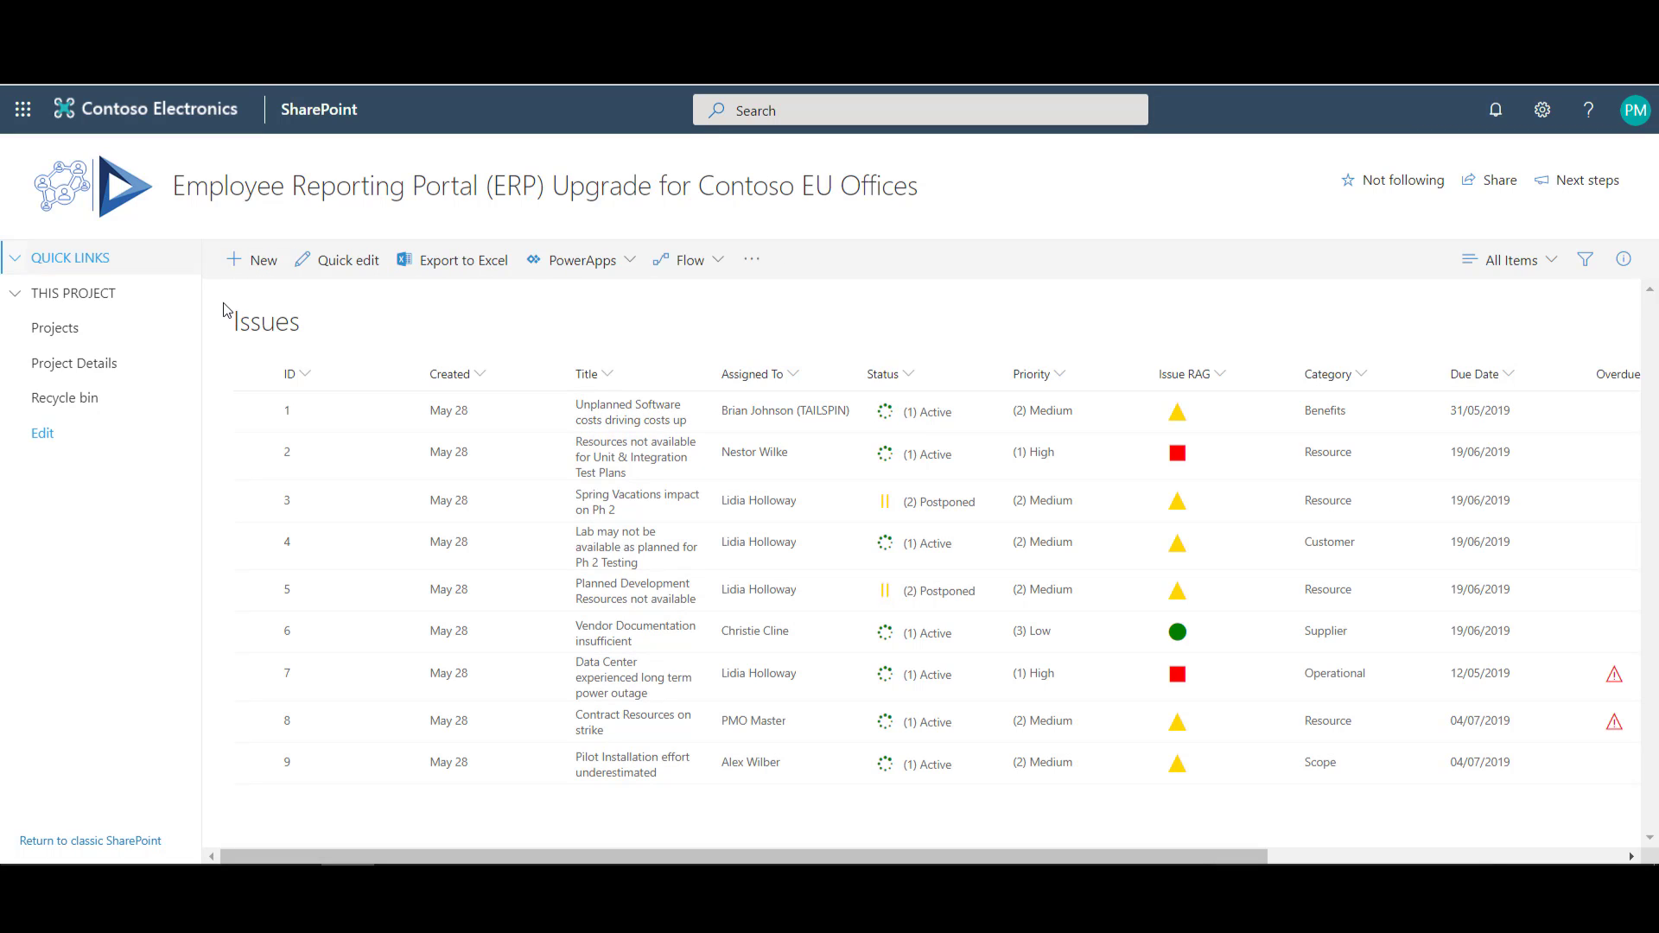
pyautogui.click(67, 197)
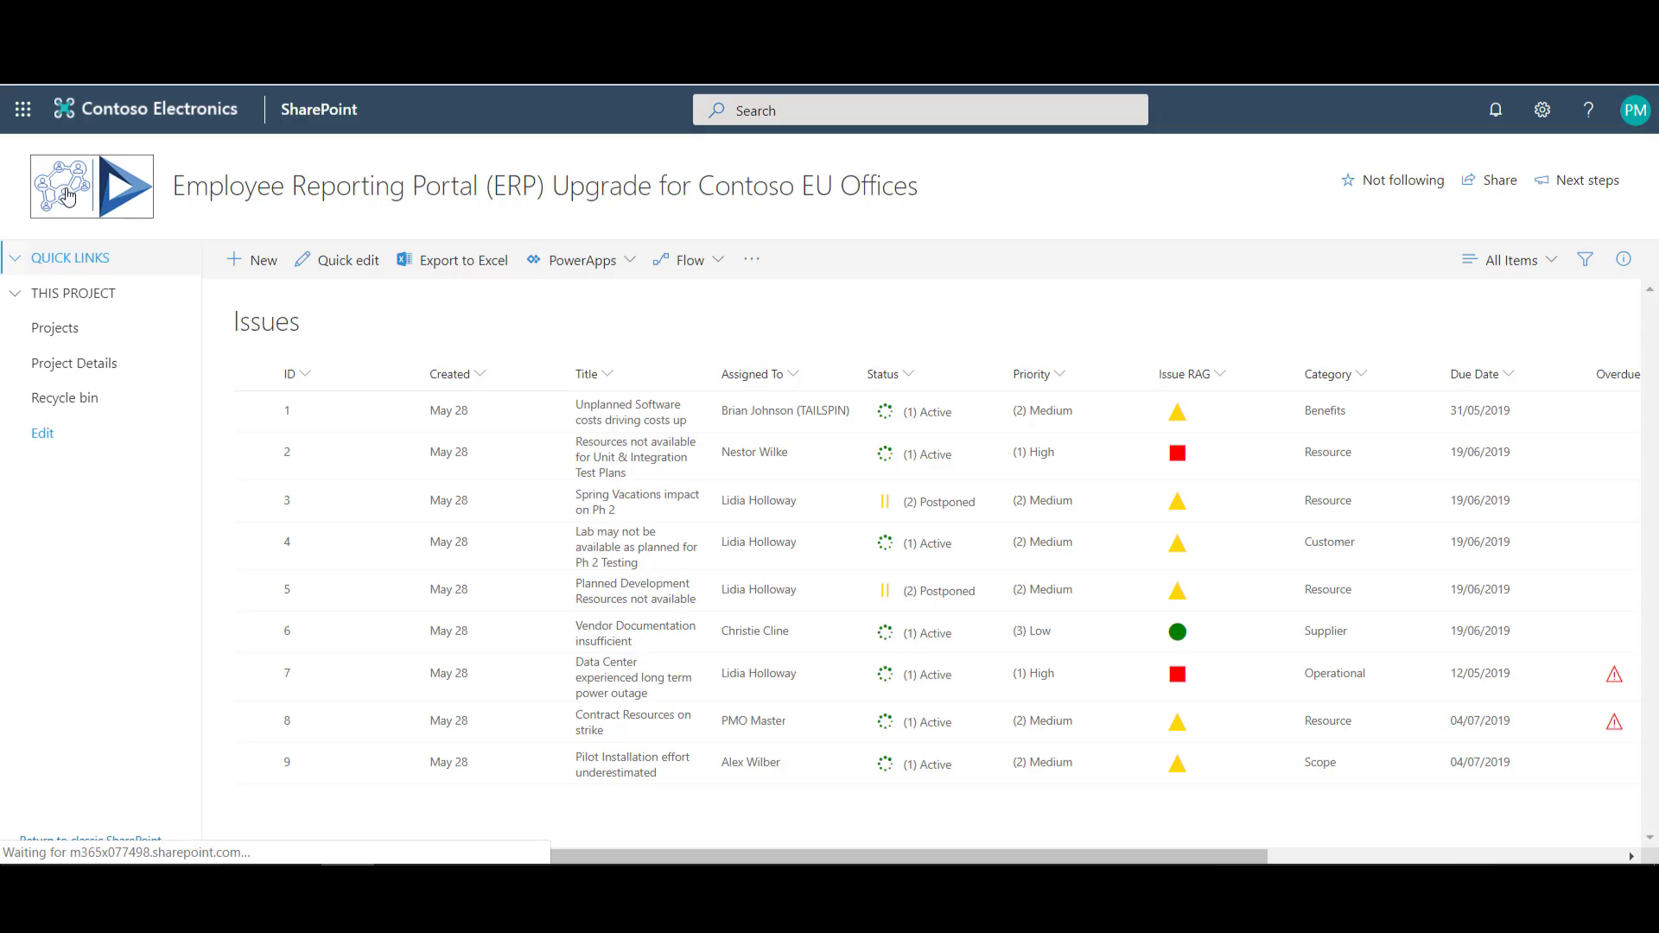